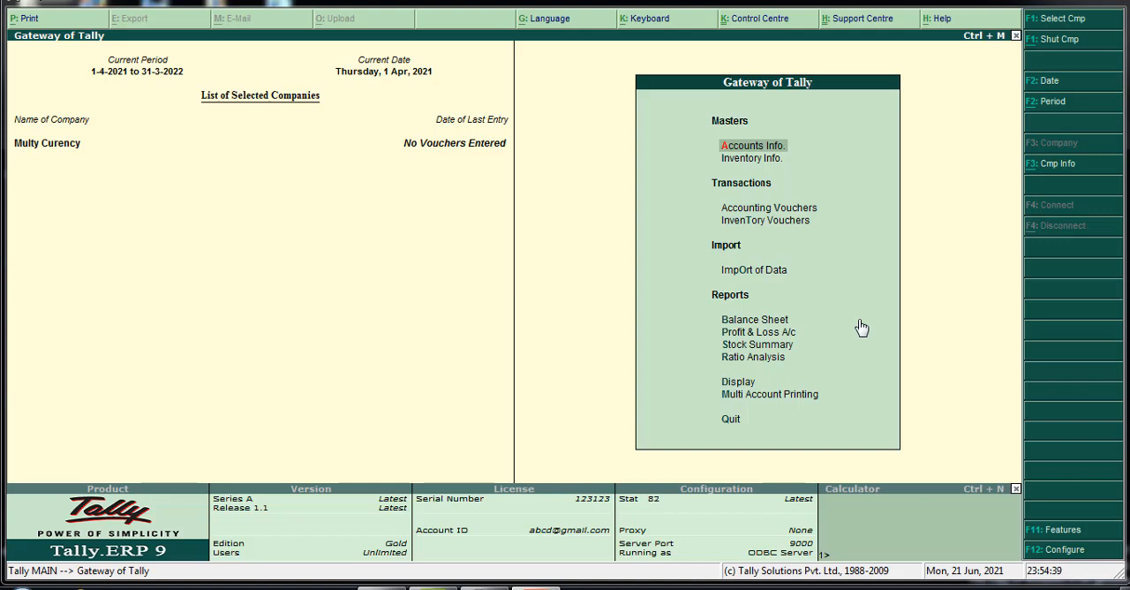
# Enable Allow Multi-Currency in the company's accounting features, keeping the bill-wise details setting as it is
pyautogui.click(1065, 534)
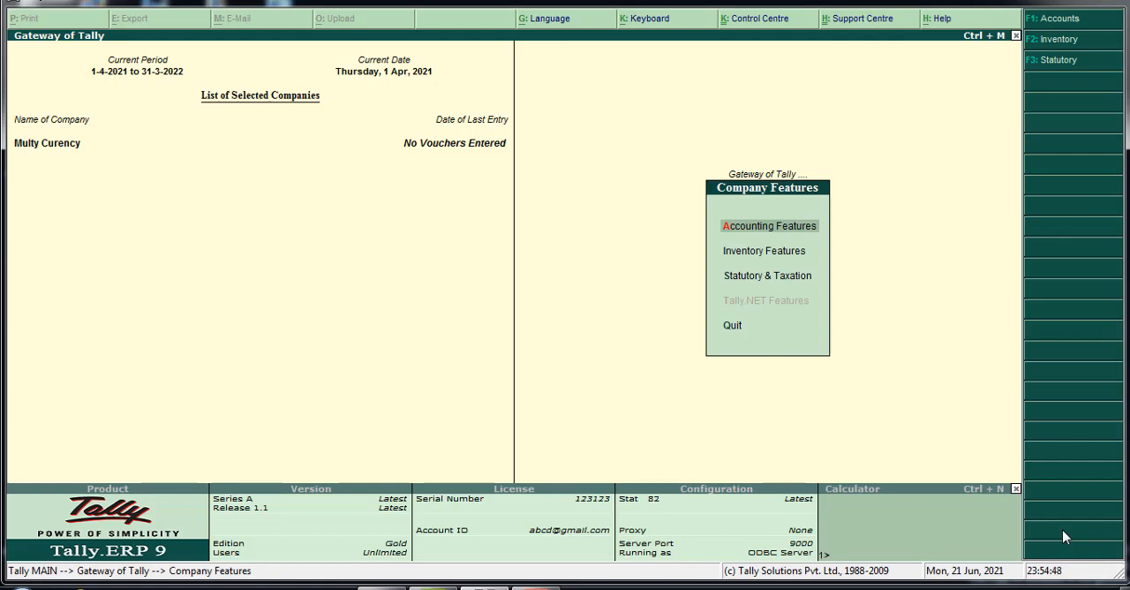
pyautogui.press('Down')
pyautogui.press('Up')
pyautogui.press('Return')
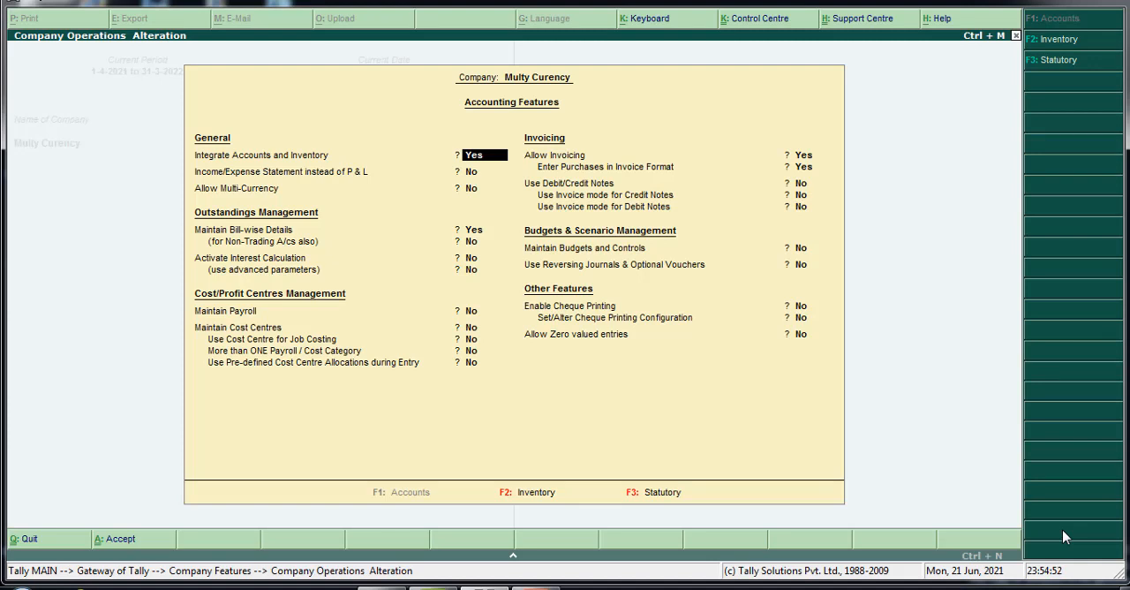
pyautogui.press('Return')
pyautogui.press('Return')
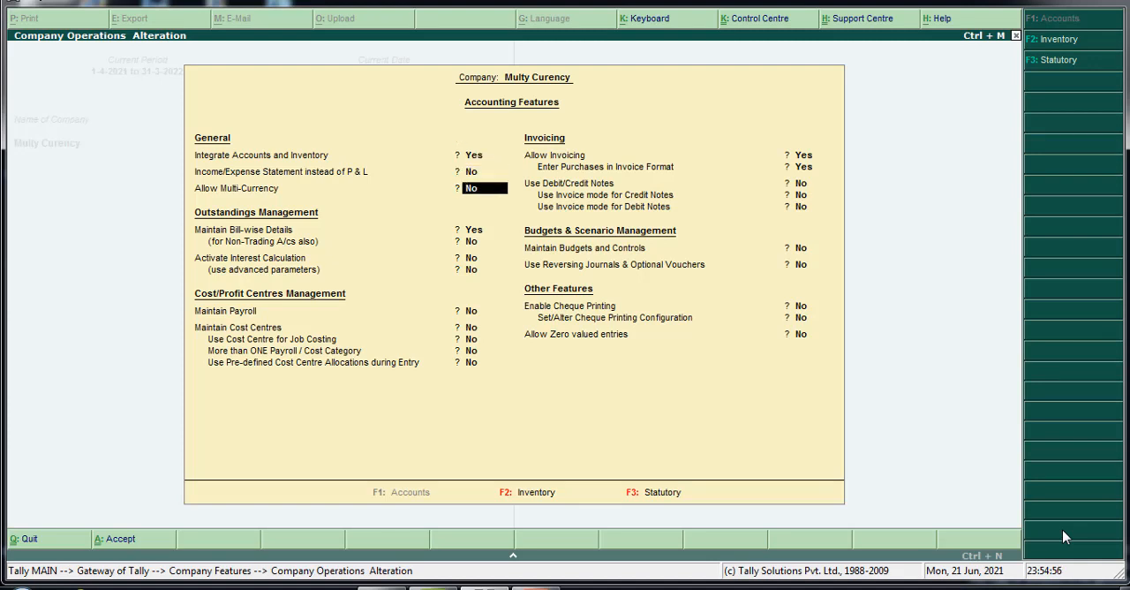
pyautogui.write('y')
pyautogui.press('Return')
pyautogui.press('Return')
pyautogui.press('Return')
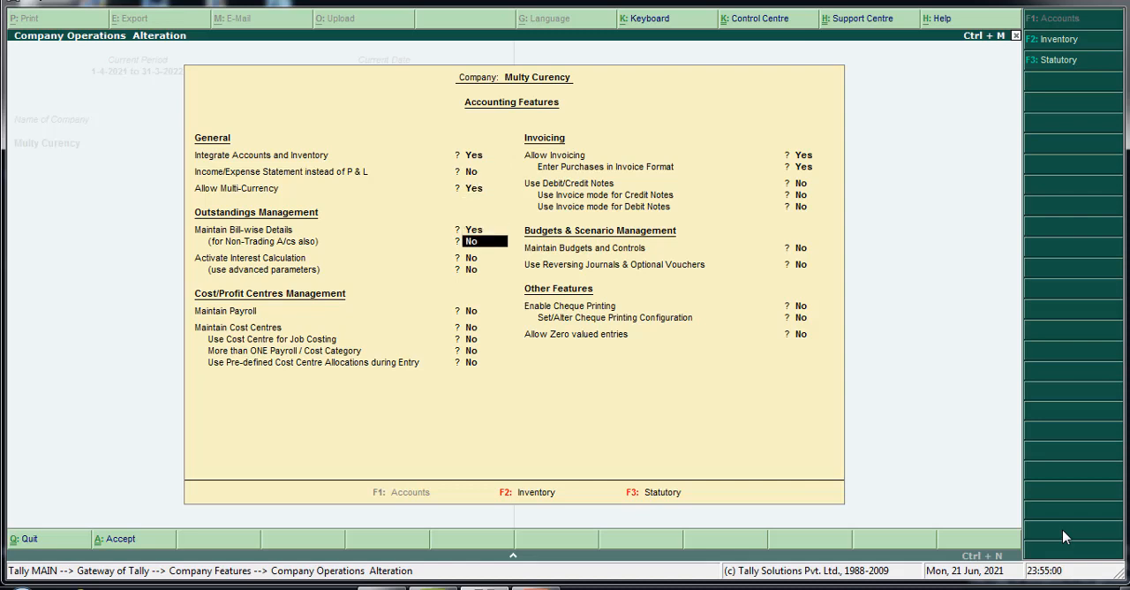
# Keep the remaining accounting features at their defaults, save them and return to the Gateway of Tally
pyautogui.press('Return')
pyautogui.press('Return')
pyautogui.press('Return')
pyautogui.press('Return')
pyautogui.press('Return')
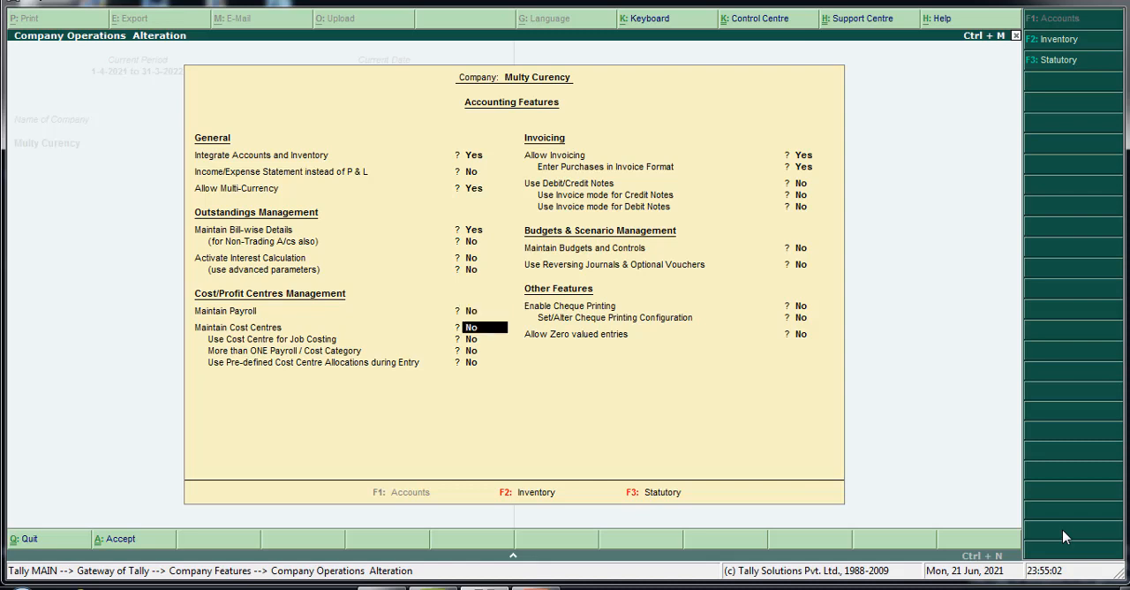
pyautogui.press('Return')
pyautogui.press('Return')
pyautogui.press('Return')
pyautogui.press('Return')
pyautogui.press('Return')
pyautogui.press('Return')
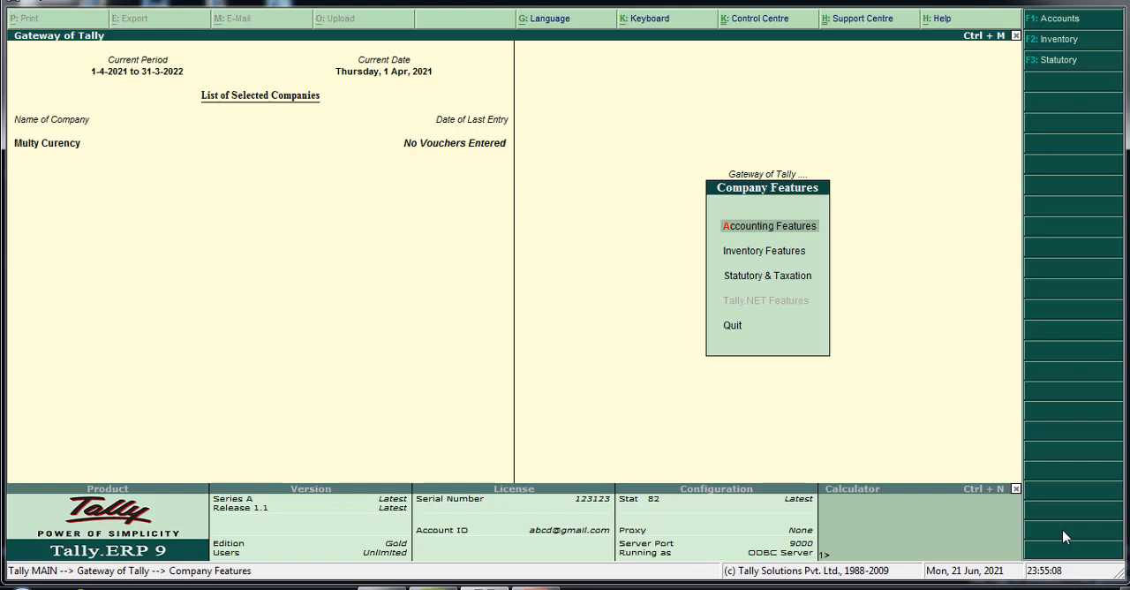
pyautogui.press('Escape')
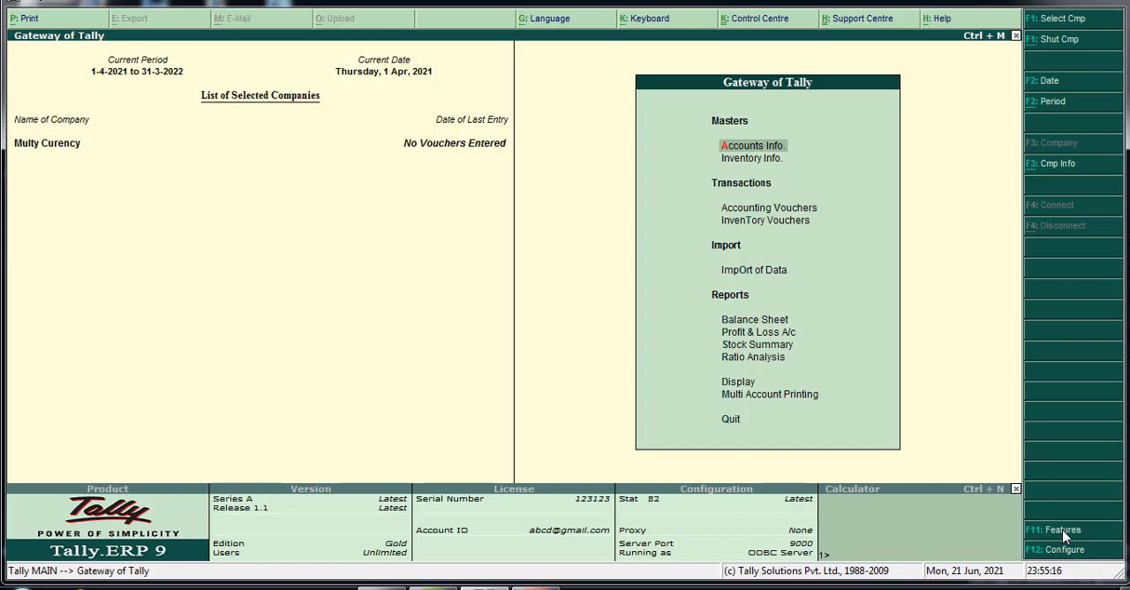
# Open the form for creating a new currency in the accounts masters
pyautogui.press('Down')
pyautogui.press('Up')
pyautogui.press('Return')
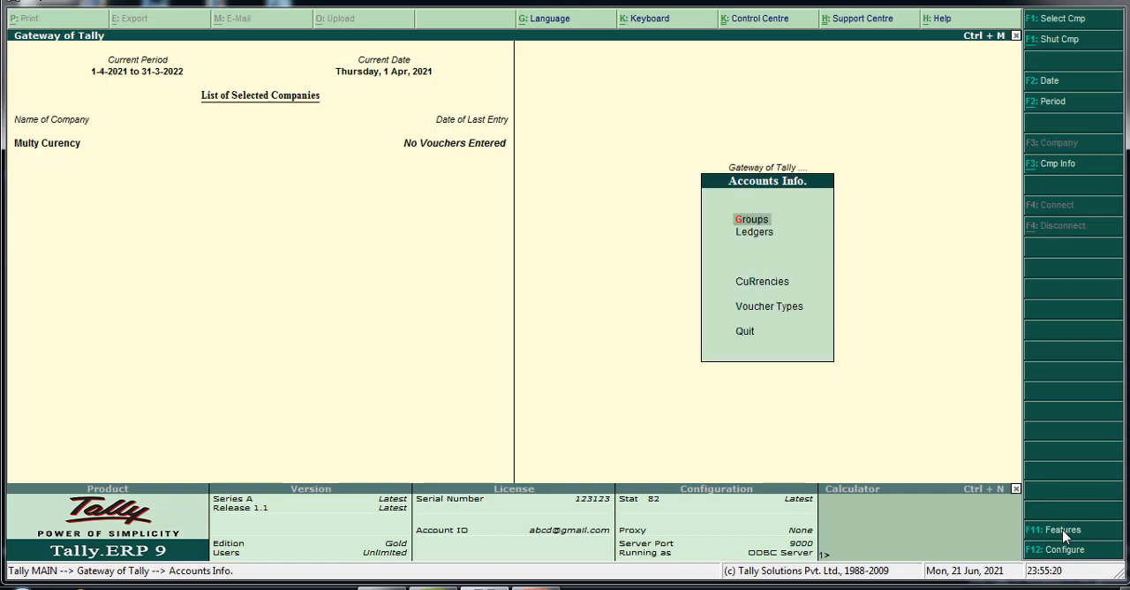
pyautogui.press('Down')
pyautogui.press('Down')
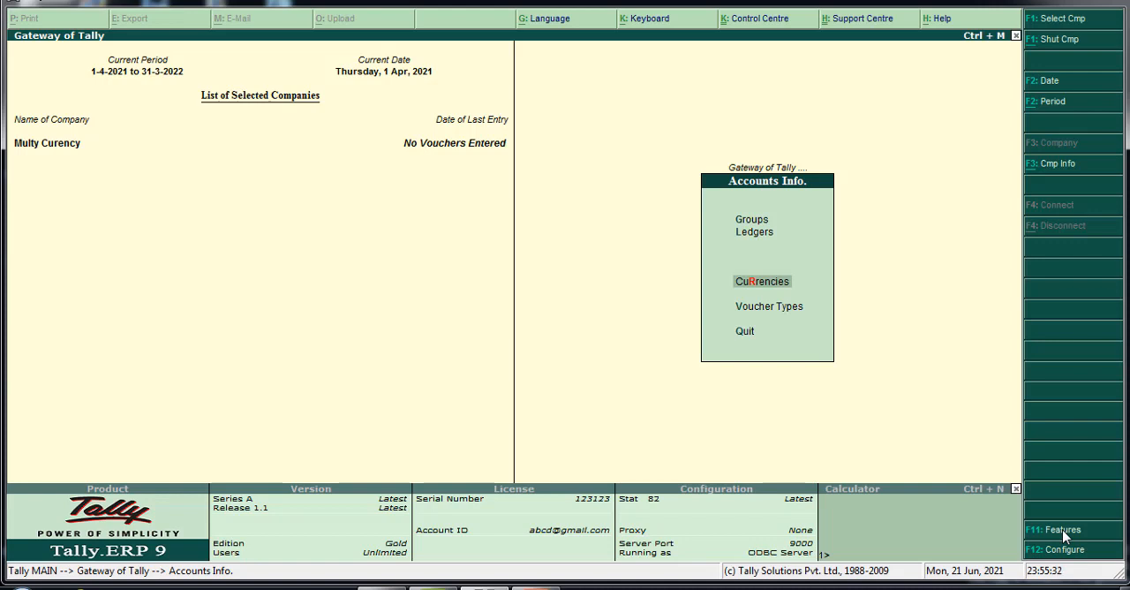
pyautogui.press('Return')
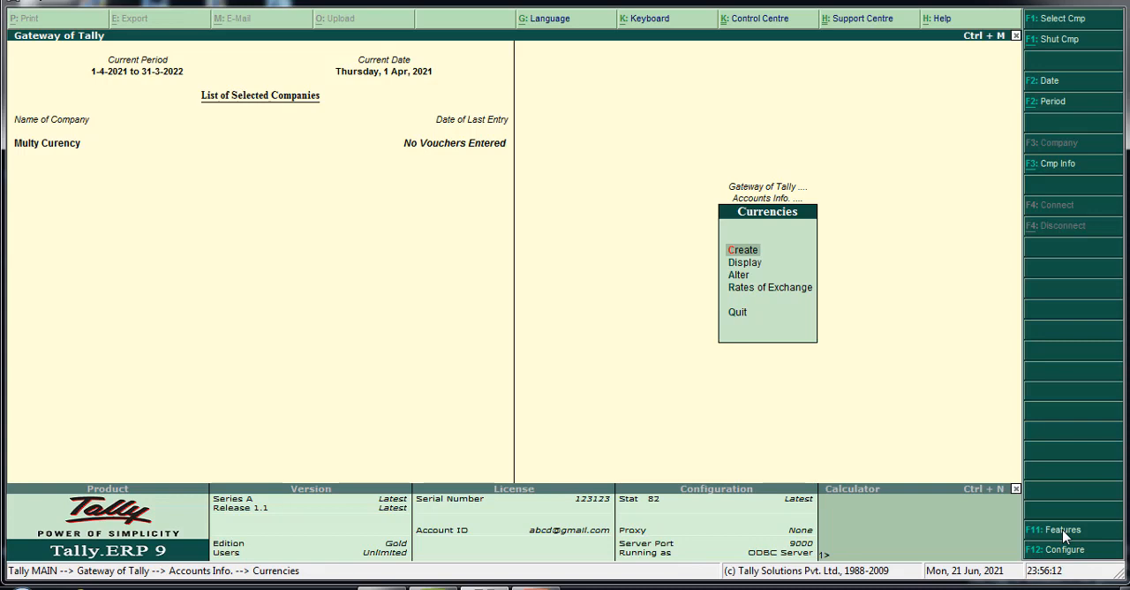
pyautogui.press('Up')
pyautogui.press('Up')
pyautogui.press('Up')
pyautogui.press('Up')
pyautogui.press('Up')
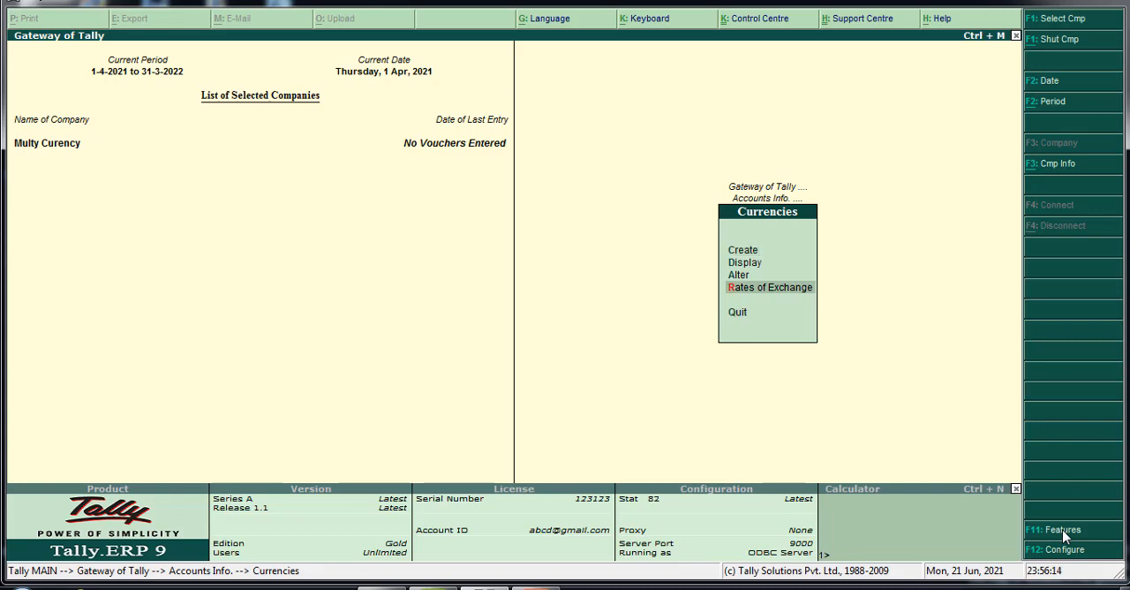
pyautogui.press('Return')
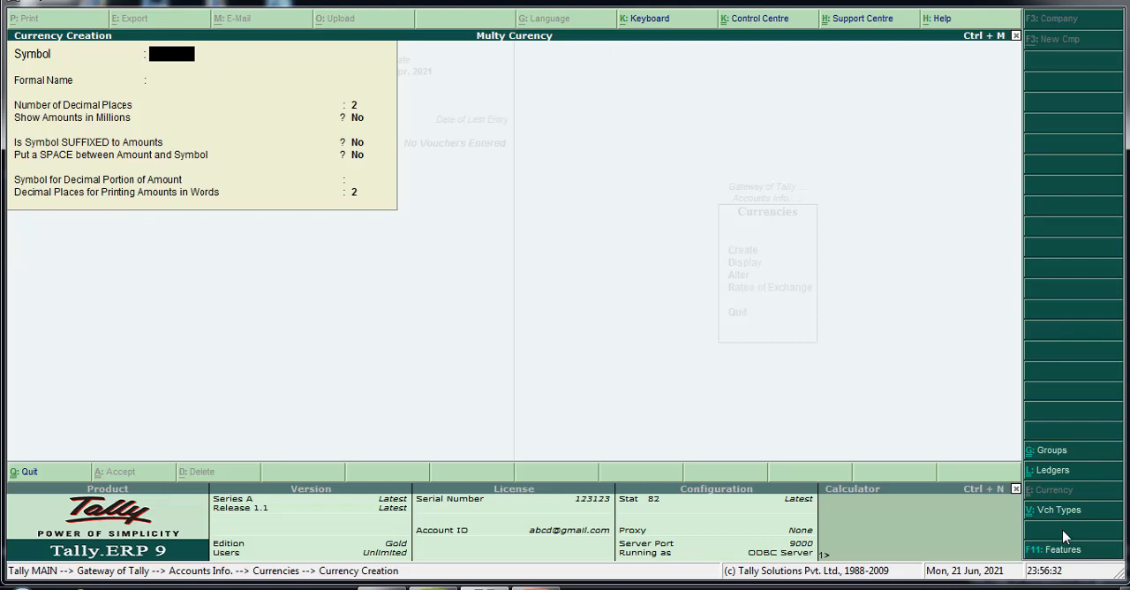
# Create a currency with the symbol $ and formal name Doller, keeping the default decimal and display options
pyautogui.write('$')
pyautogui.press('Return')
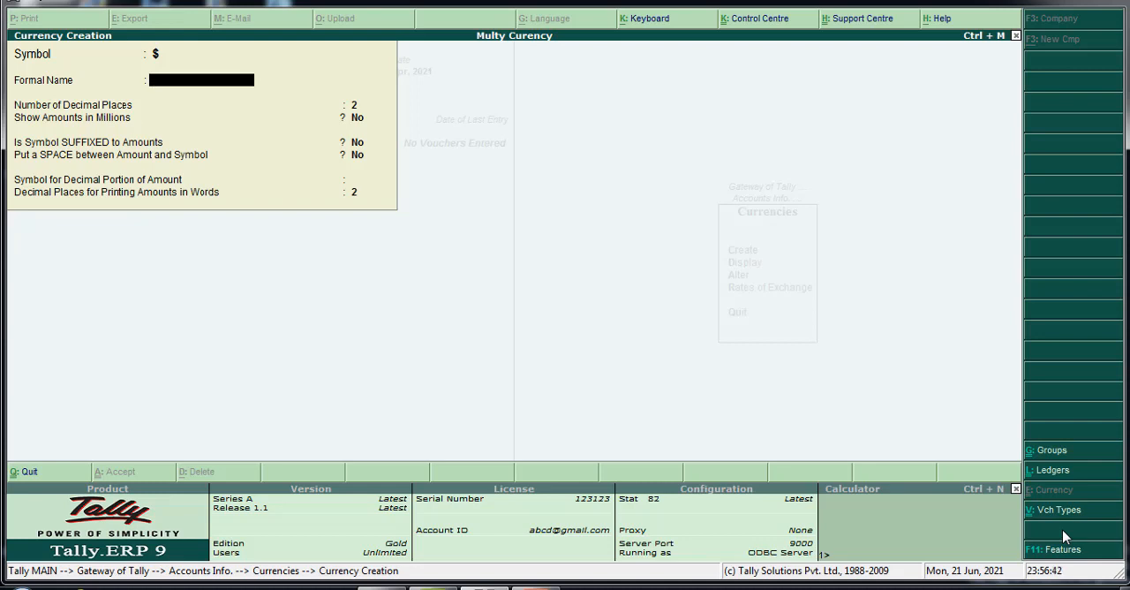
pyautogui.write('Doller')
pyautogui.press('Return')
pyautogui.press('Return')
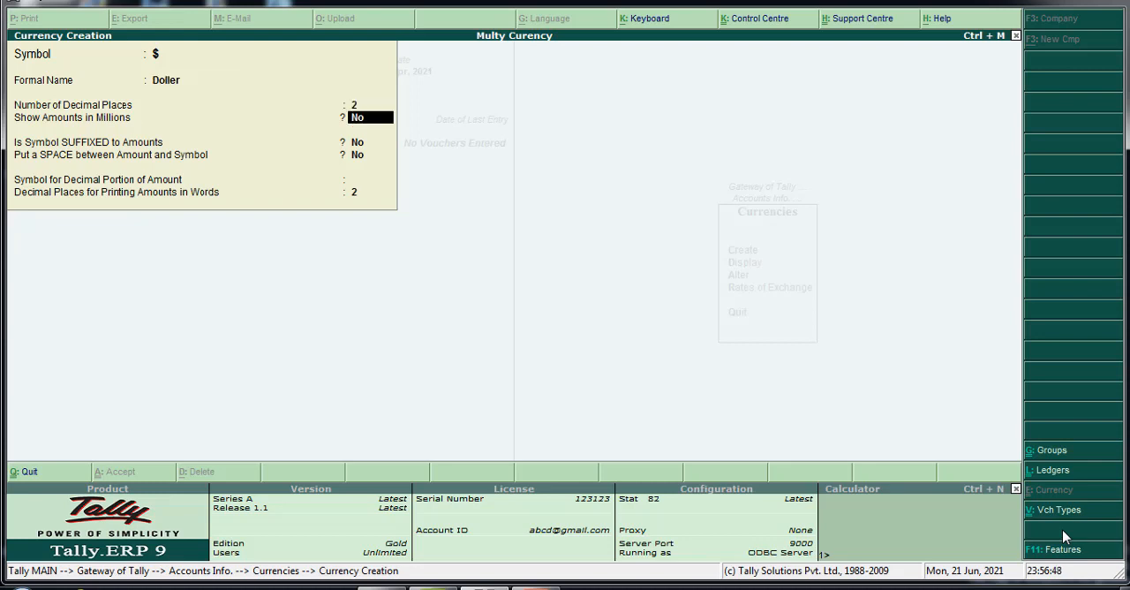
pyautogui.press('Return')
pyautogui.press('Return')
pyautogui.press('Return')
pyautogui.press('Return')
pyautogui.press('Return')
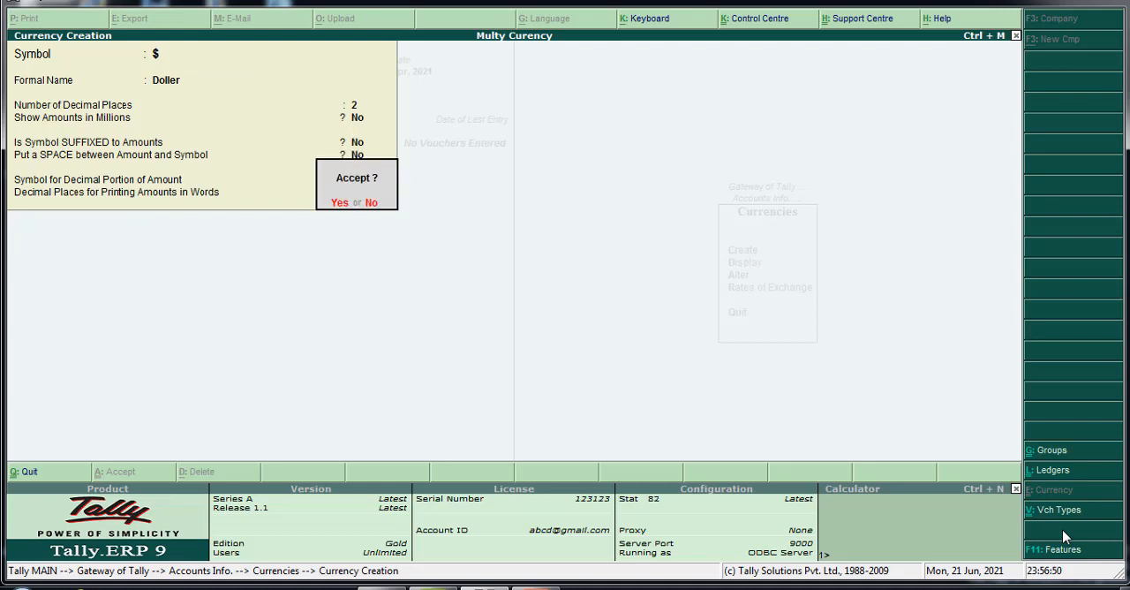
pyautogui.press('Return')
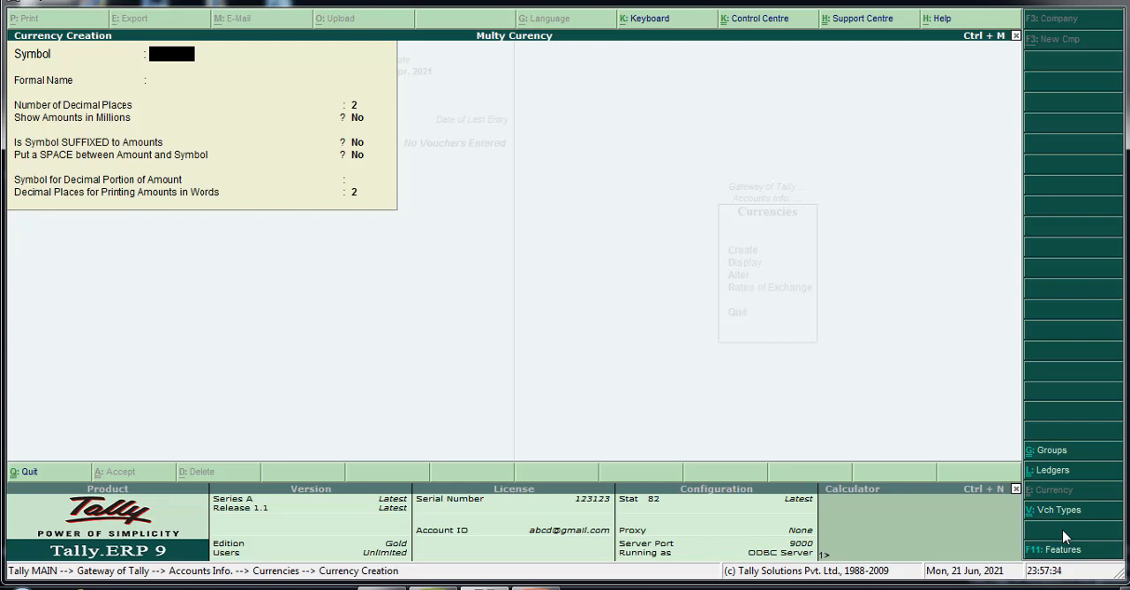
# Create a currency with the symbol € and formal name Euro, keeping the default options
pyautogui.write('€')
pyautogui.press('Return')
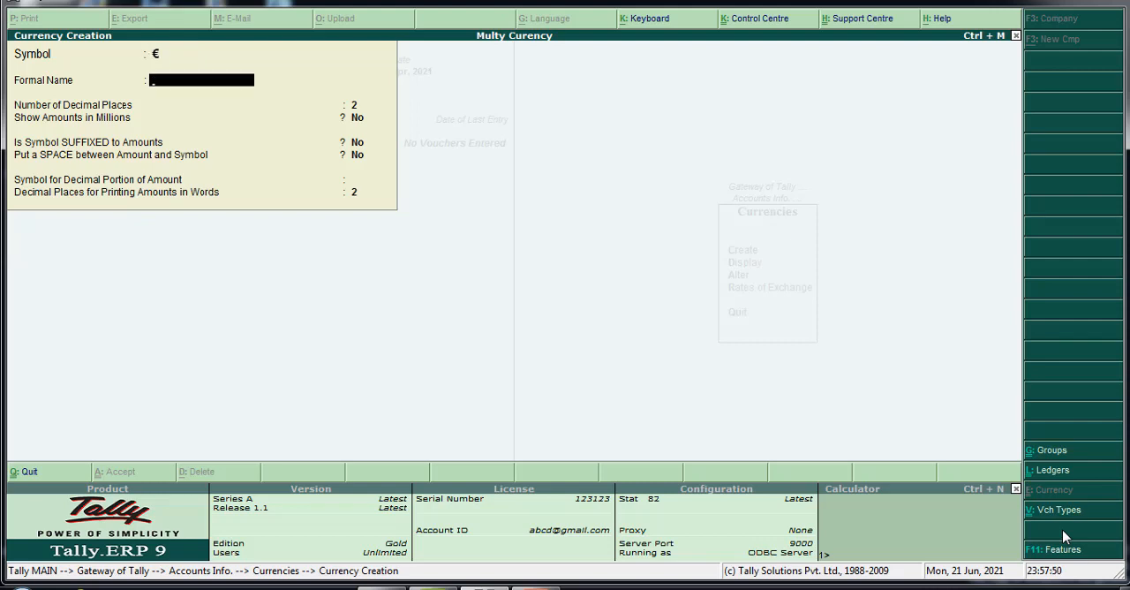
pyautogui.write('Euro')
pyautogui.press('Return')
pyautogui.press('Return')
pyautogui.press('Return')
pyautogui.press('Return')
pyautogui.press('Return')
pyautogui.press('Return')
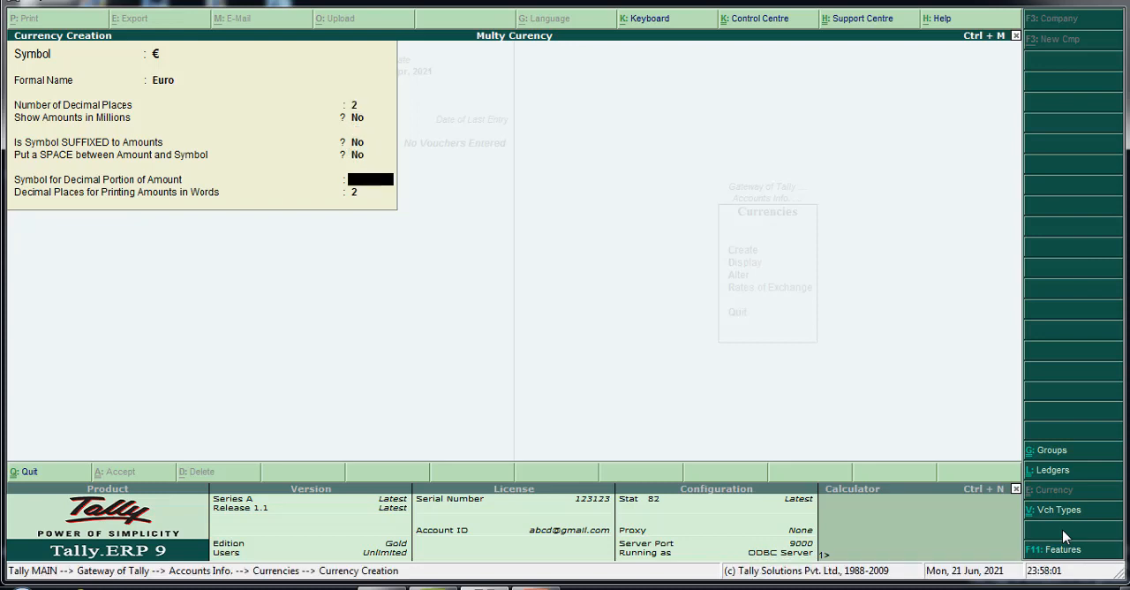
pyautogui.press('Return')
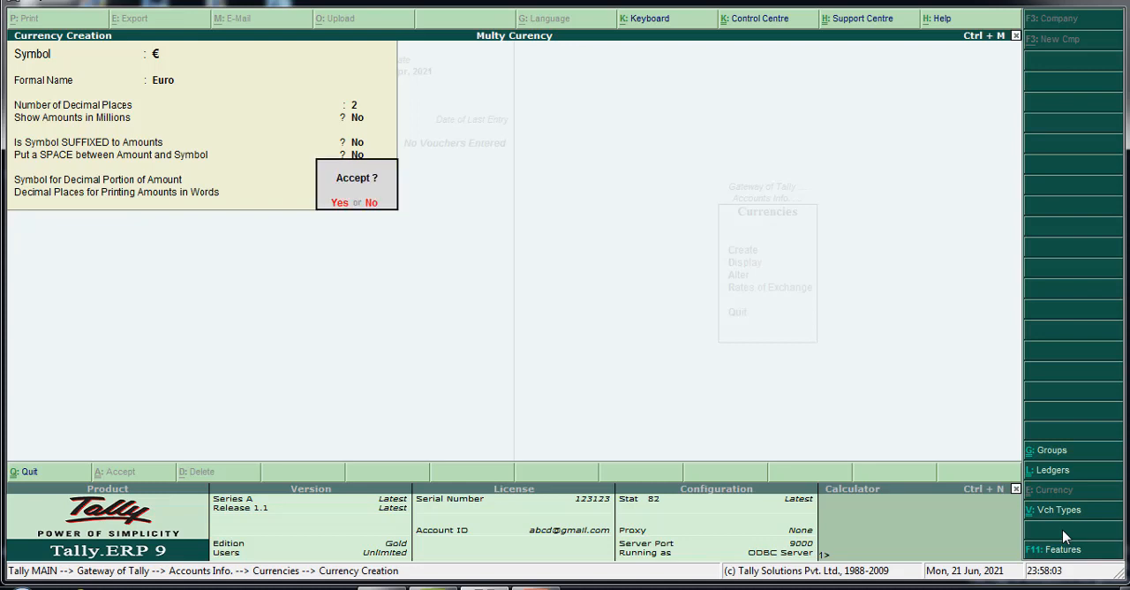
pyautogui.press('Return')
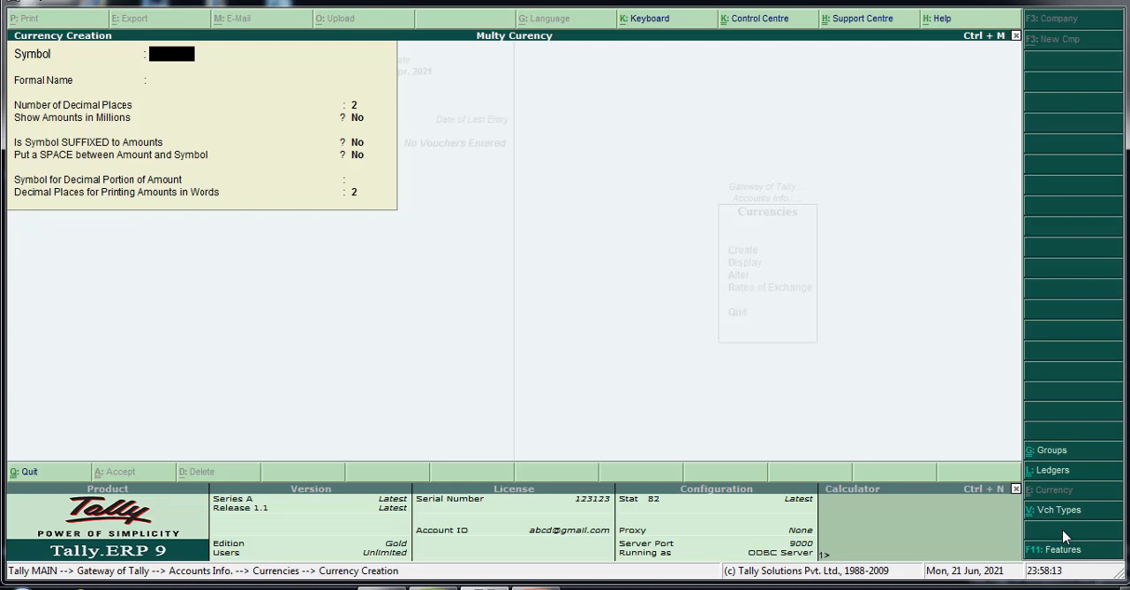
# Create a currency with the symbol £ and formal name Pound, keeping the default options
pyautogui.write('£')
pyautogui.press('Return')
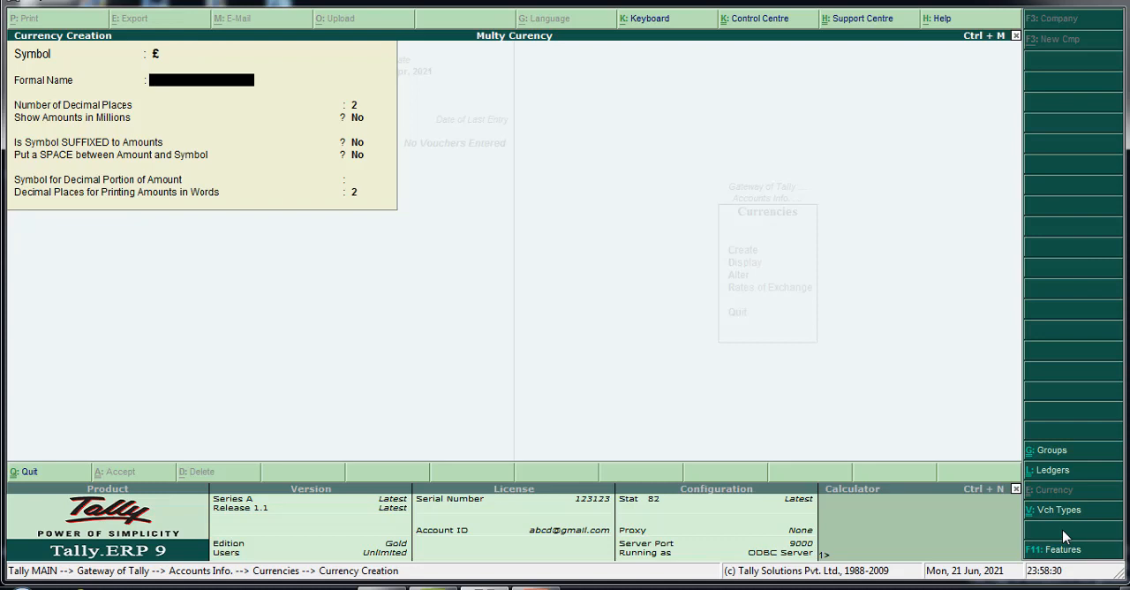
pyautogui.write('Pound')
pyautogui.press('Return')
pyautogui.press('Return')
pyautogui.press('Return')
pyautogui.press('Return')
pyautogui.press('Return')
pyautogui.press('Return')
pyautogui.press('Return')
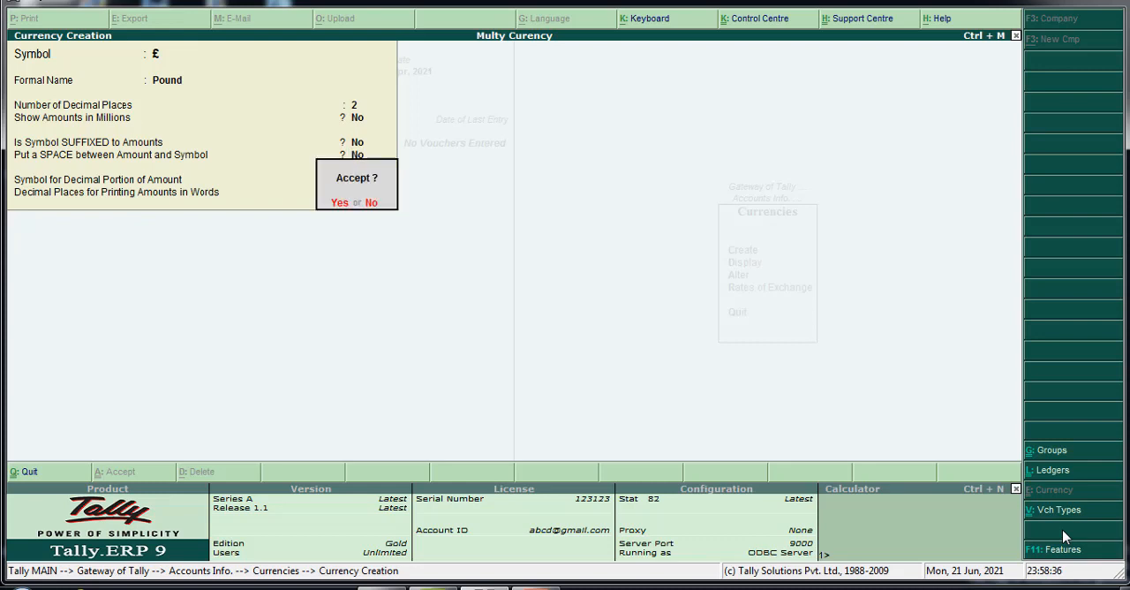
pyautogui.press('Return')
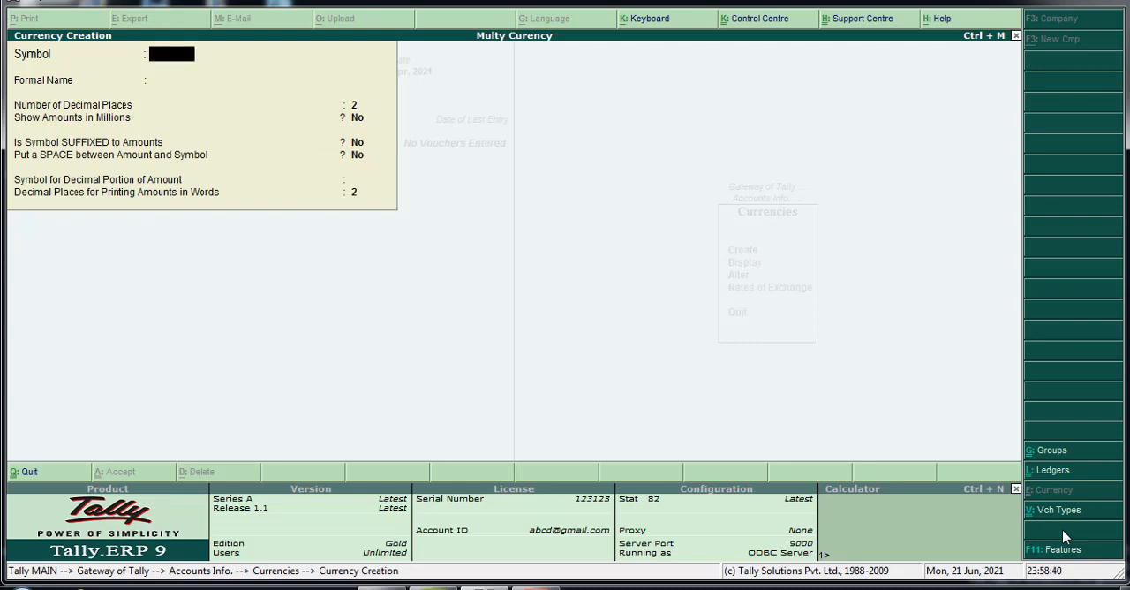
# Create a currency with the symbol ¥ and formal name Yen, keeping the default options
pyautogui.write('¥')
pyautogui.press('Return')
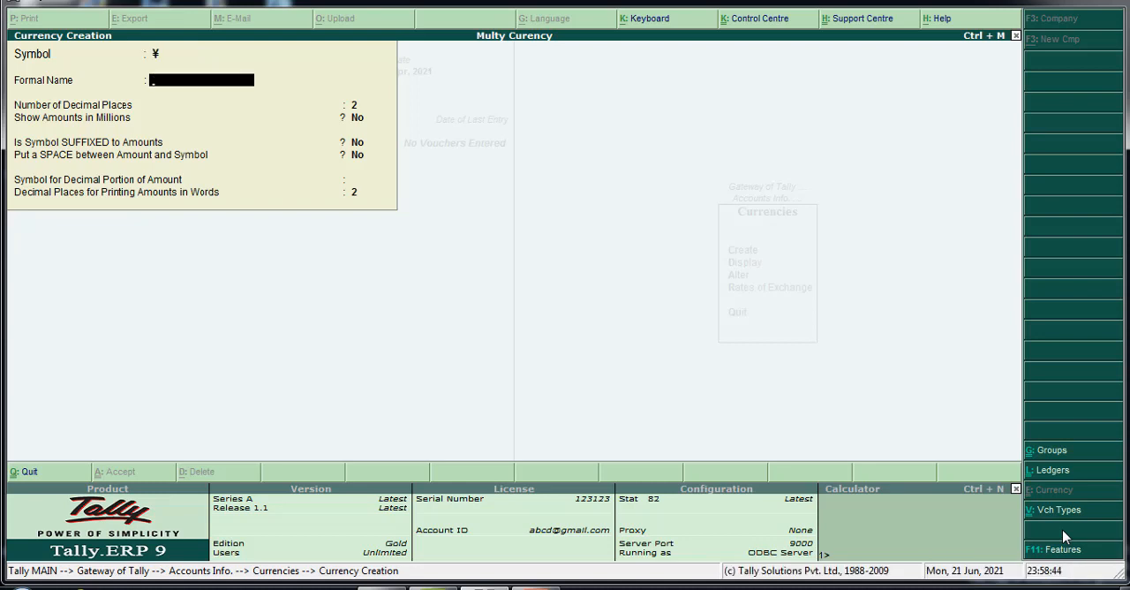
pyautogui.write('Ye')
pyautogui.press('Return')
pyautogui.press('Return')
pyautogui.press('Return')
pyautogui.press('Return')
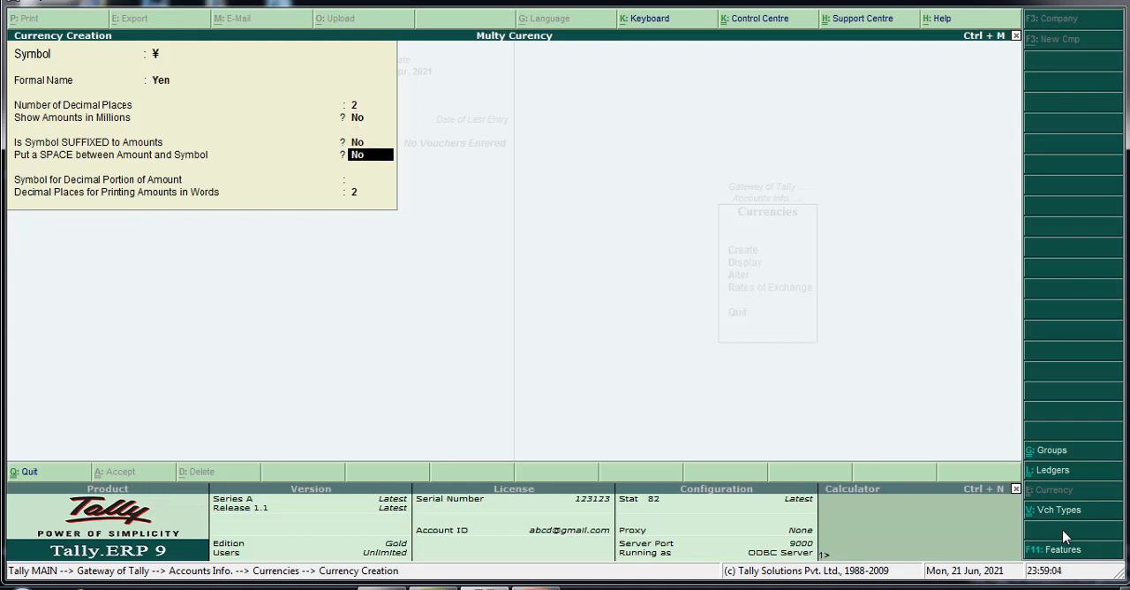
pyautogui.press('Return')
pyautogui.press('Return')
# Leave currency creation and open the rates of exchange dated 1-Apr-2021
pyautogui.press('Return')
pyautogui.press('Return')
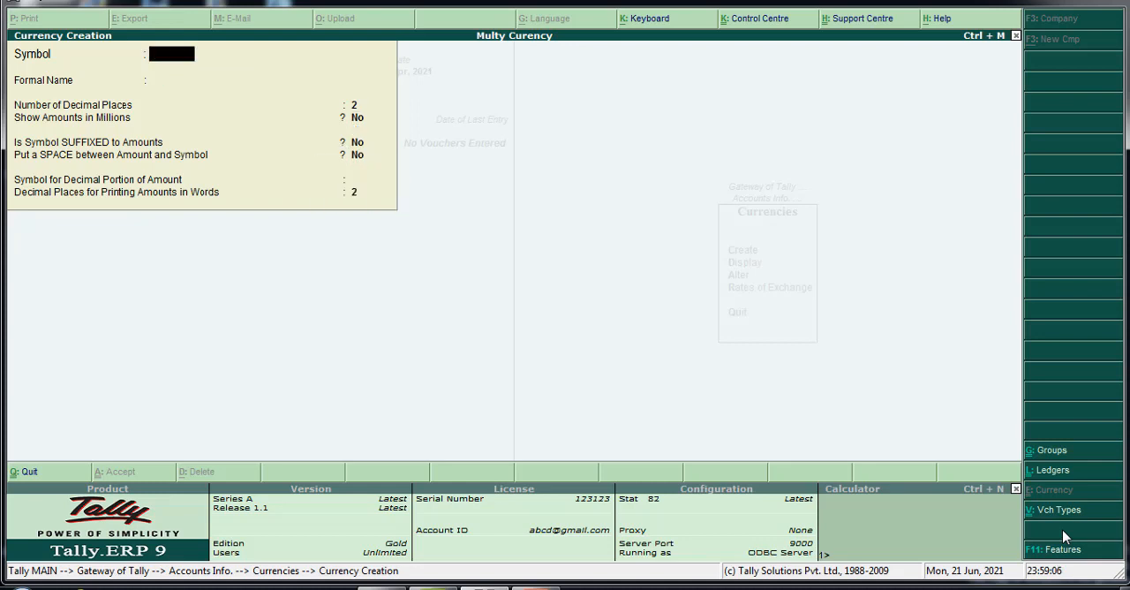
pyautogui.press('Escape')
pyautogui.press('Return')
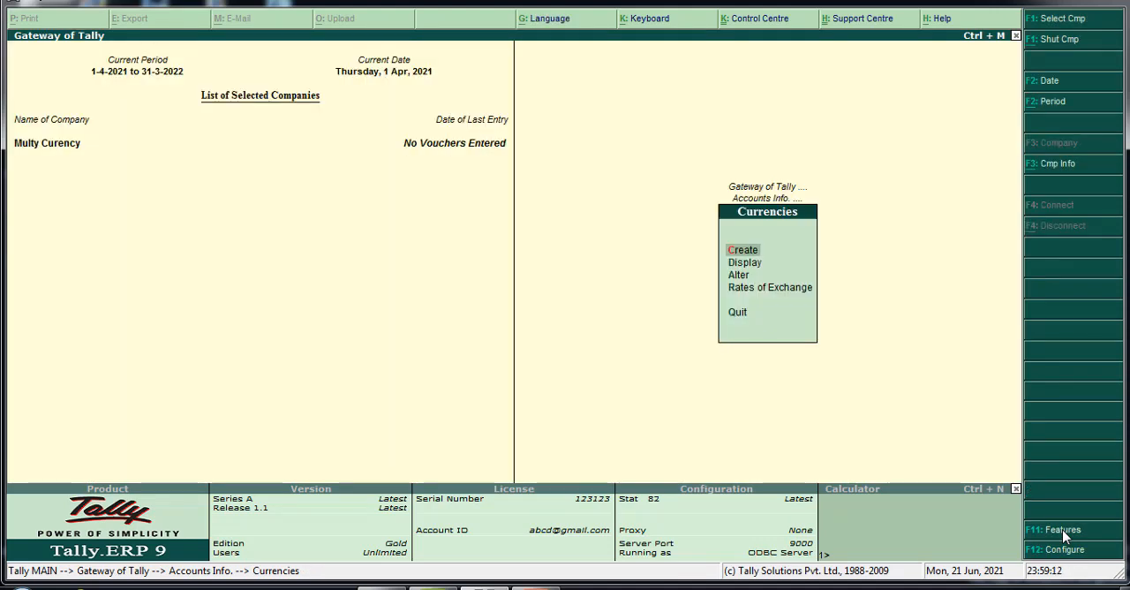
pyautogui.press('Down')
pyautogui.press('Down')
pyautogui.press('Down')
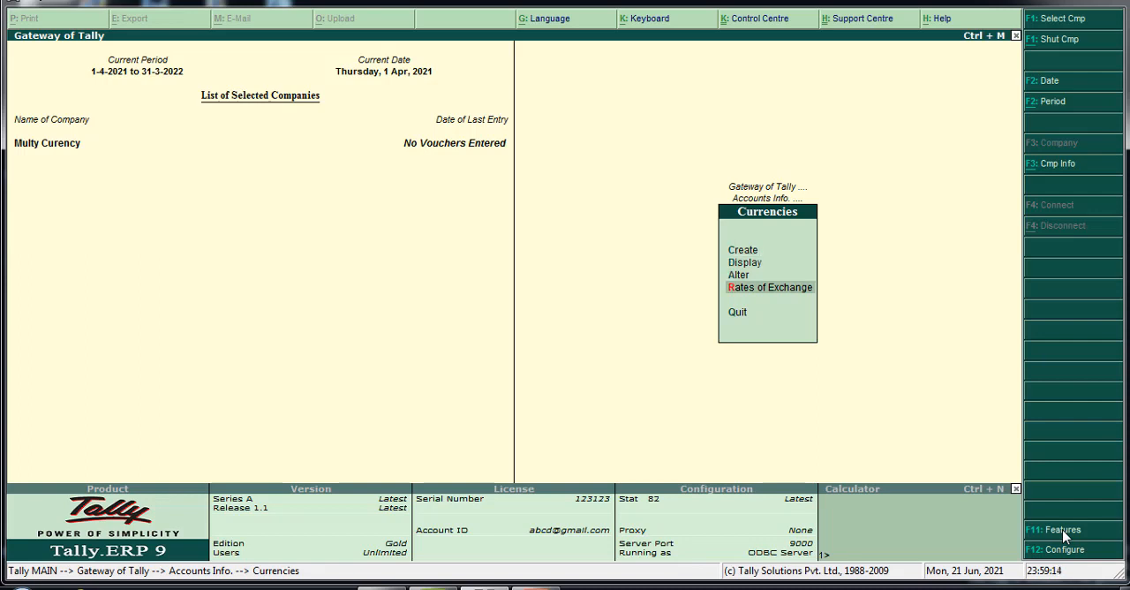
pyautogui.press('Return')
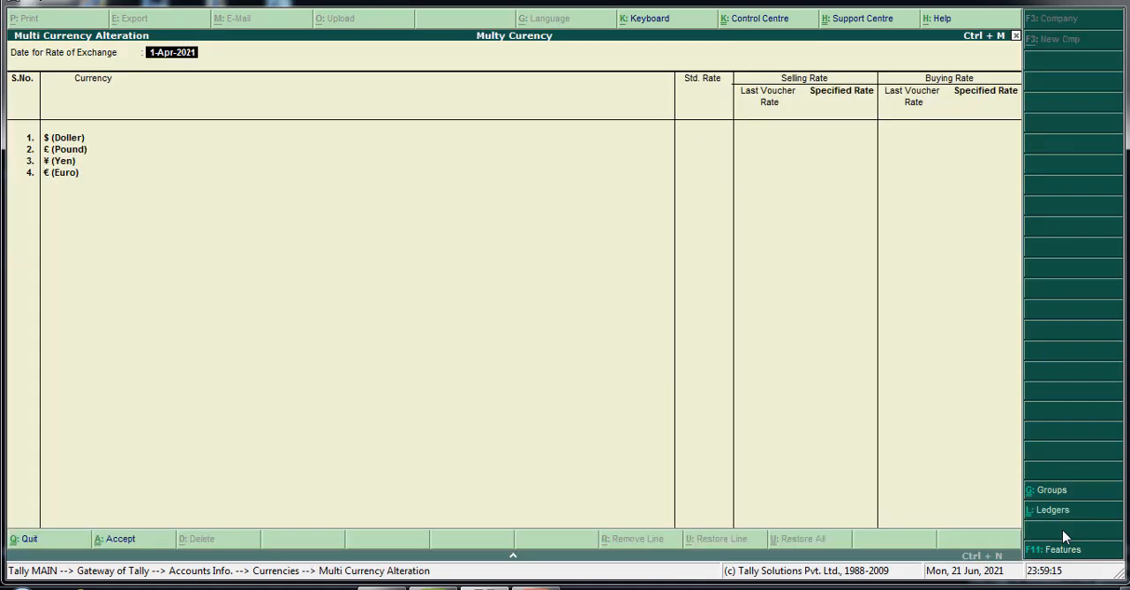
pyautogui.press('Return')
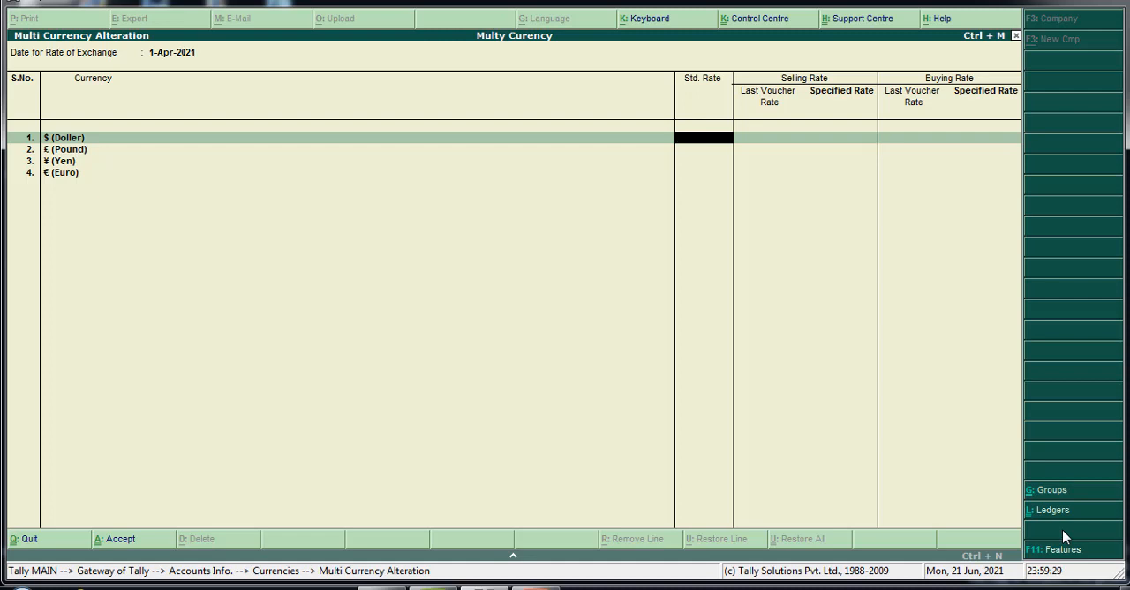
# Set the standard, specified selling and specified buying rates of the $ currency to Rs. 75
pyautogui.write('75.')
pyautogui.press('Return')
pyautogui.write('7')
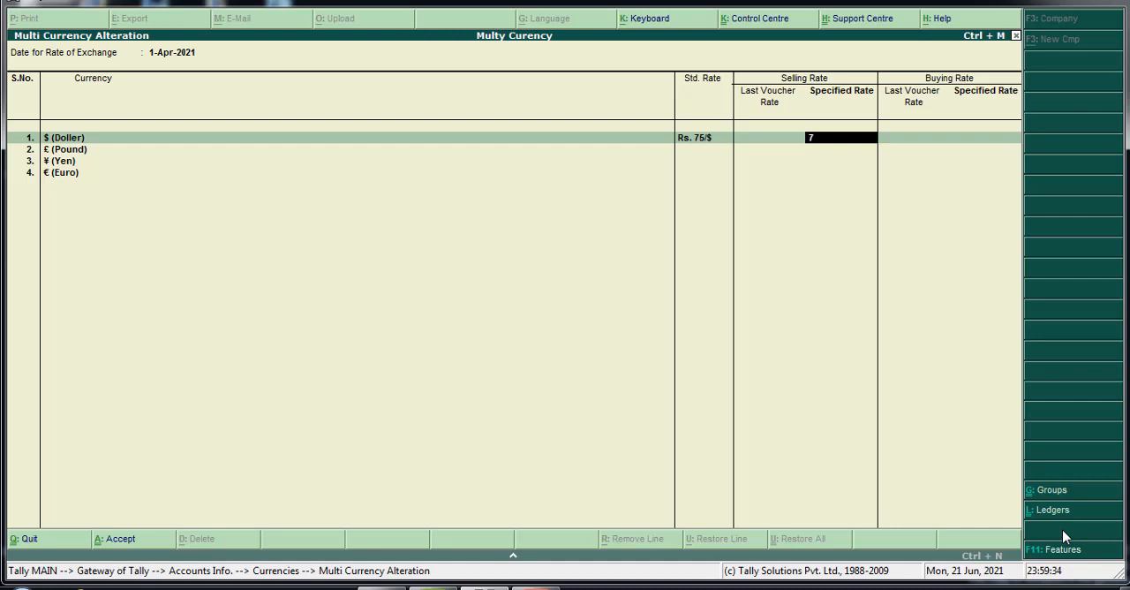
pyautogui.write('5')
pyautogui.press('Return')
pyautogui.write('75')
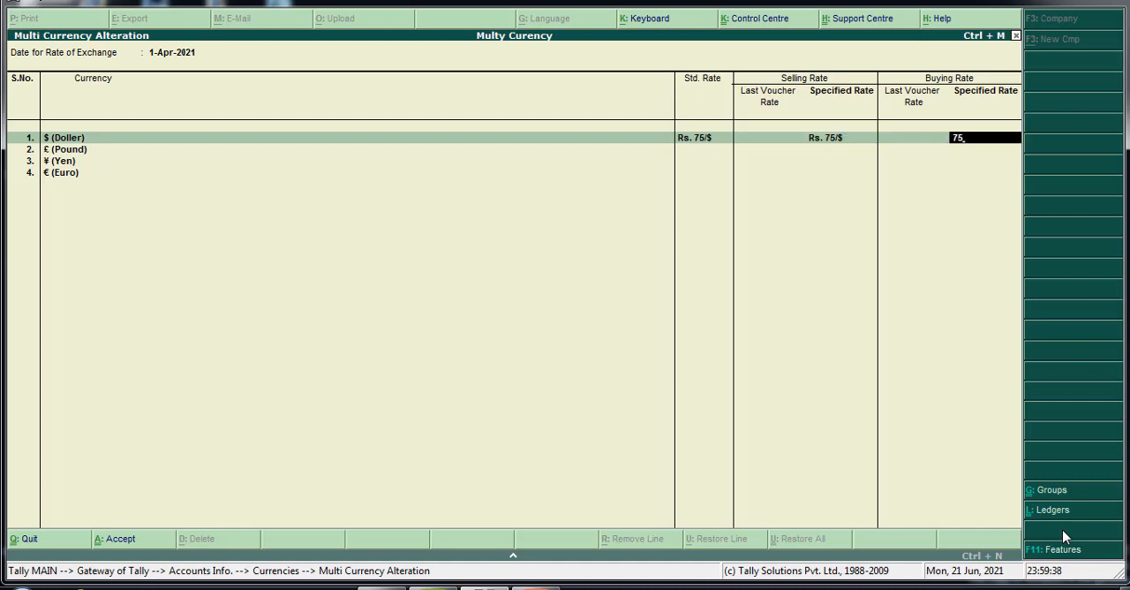
pyautogui.press('Return')
pyautogui.press('Return')
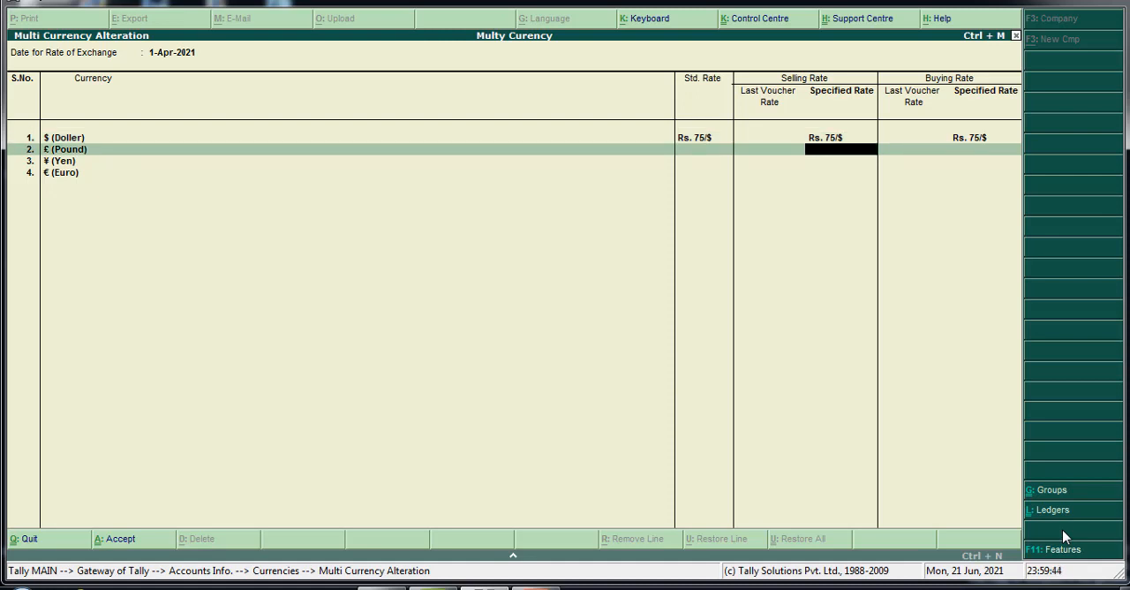
# Save the rates of exchange, leaving the Pound, Yen and Euro rates blank
pyautogui.press('Return')
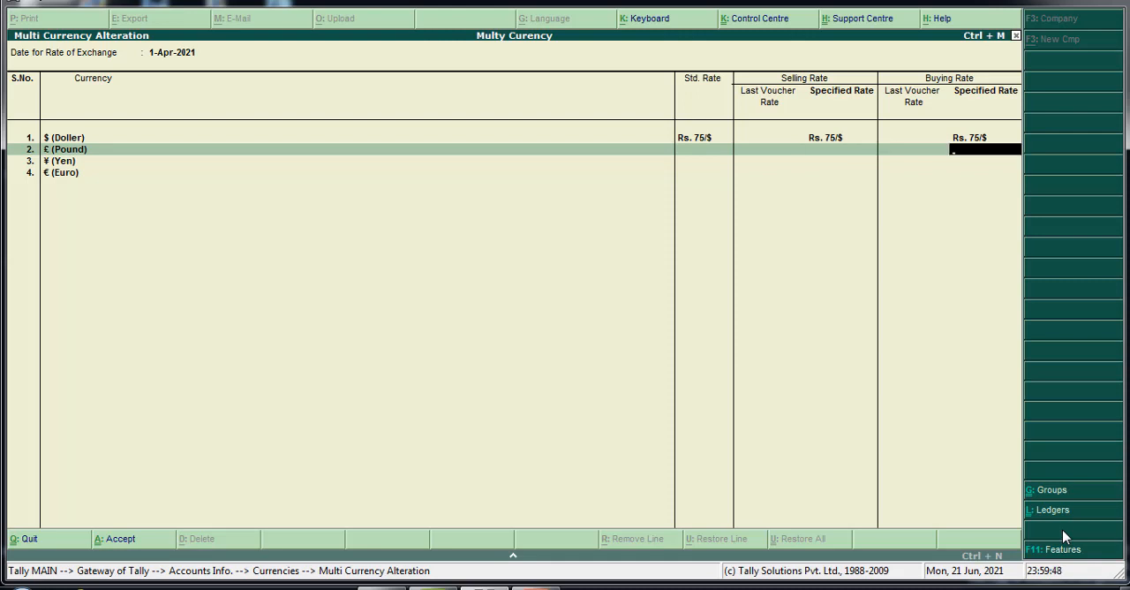
pyautogui.press('Return')
pyautogui.press('Return')
pyautogui.press('Return')
pyautogui.press('Return')
pyautogui.press('Return')
pyautogui.press('Return')
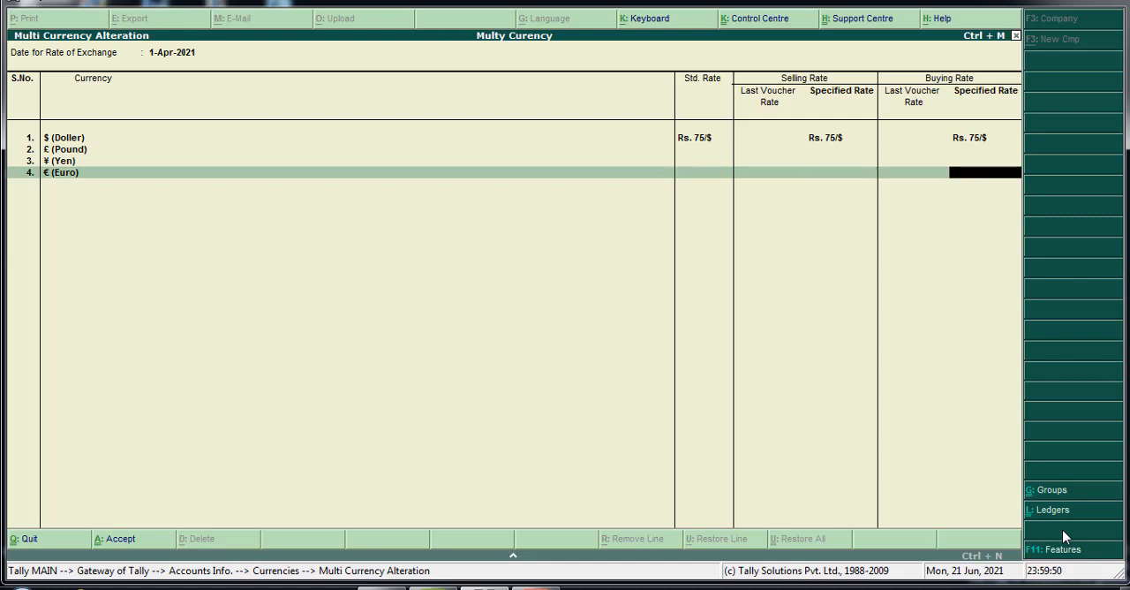
pyautogui.press('Return')
pyautogui.press('Return')
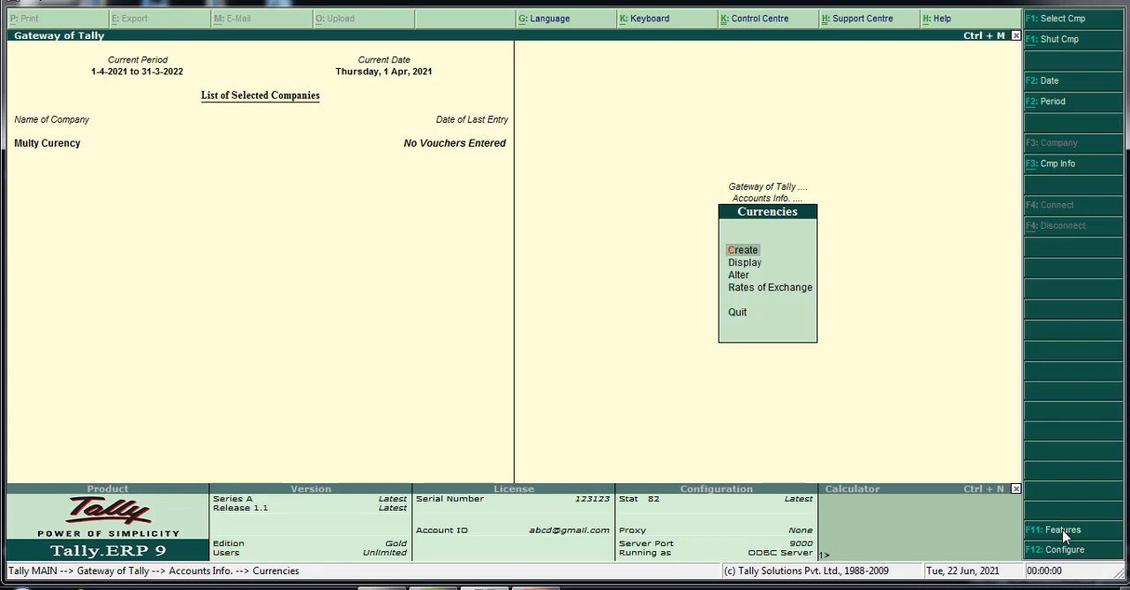
# Leave the currency settings and open a new purchase voucher
pyautogui.press('Escape')
pyautogui.press('Escape')
pyautogui.press('Escape')
pyautogui.press('Escape')
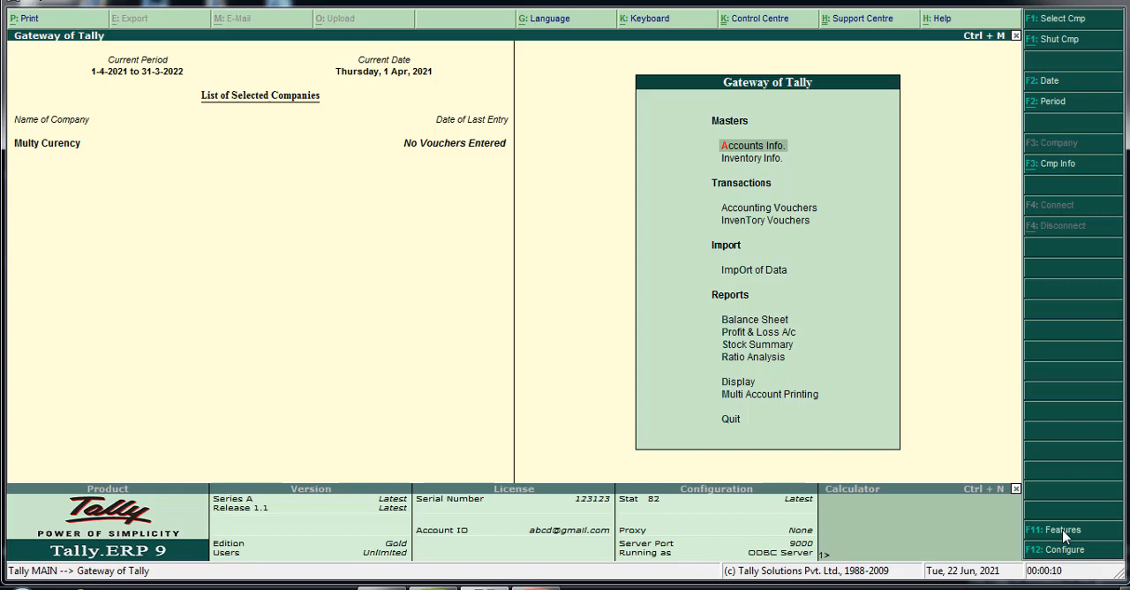
pyautogui.press('v')
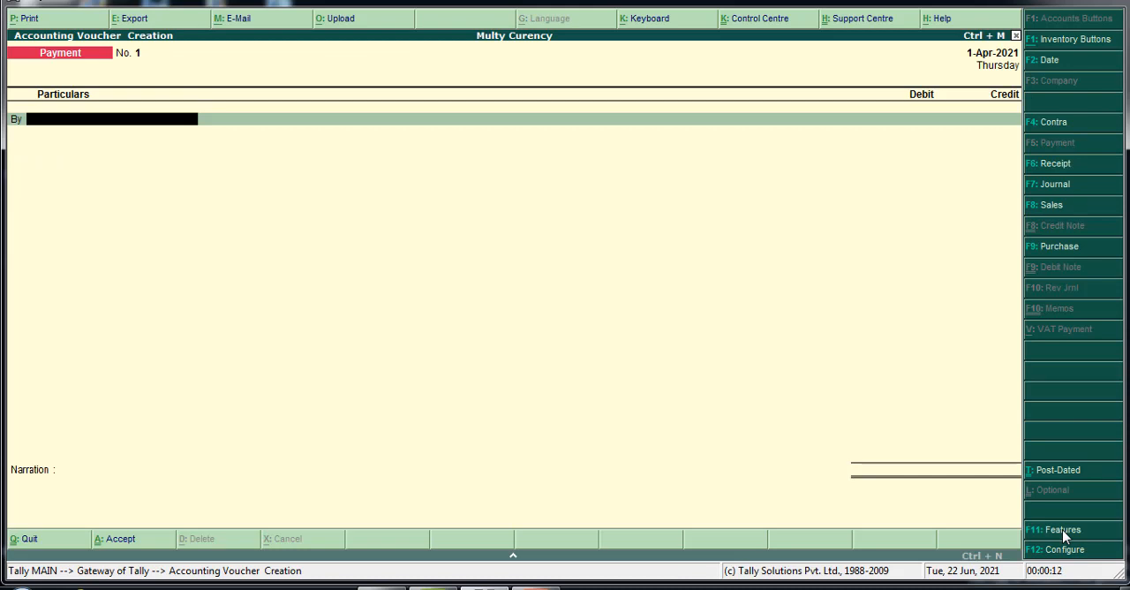
pyautogui.click(1065, 248)
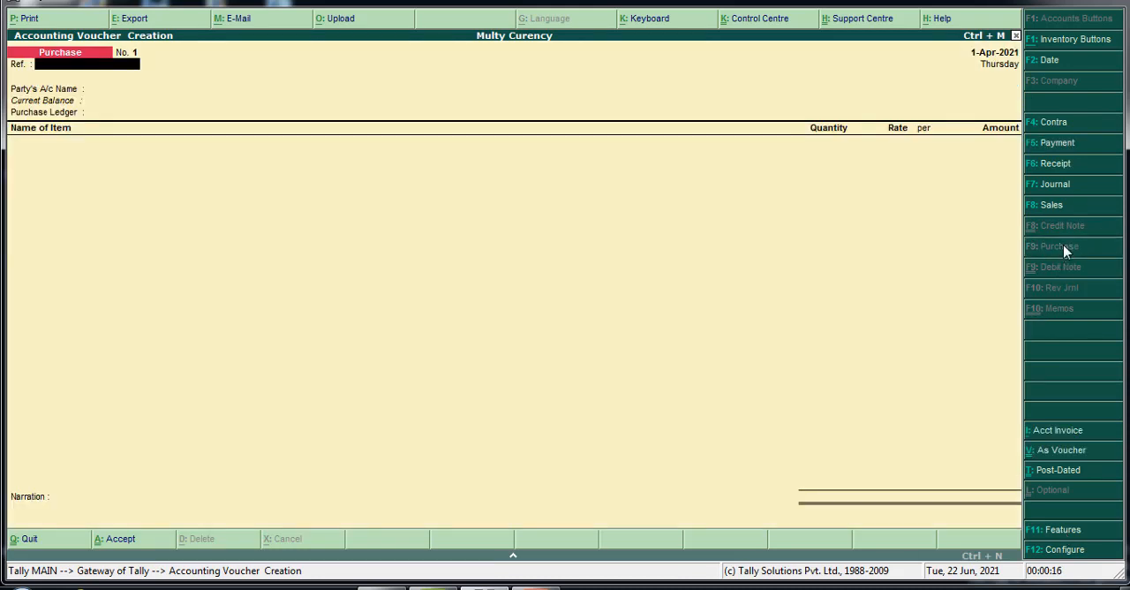
# Leave the voucher reference blank and start a new party ledger named Mathew Com Ltd, without an alias
pyautogui.press('Return')
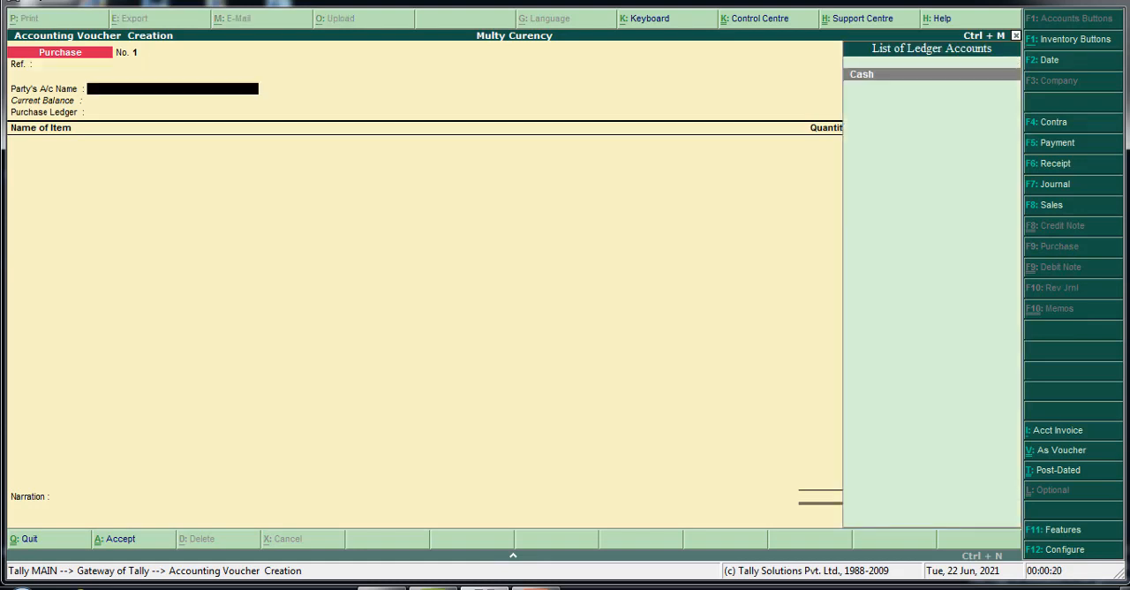
pyautogui.hotkey('alt', 'c')
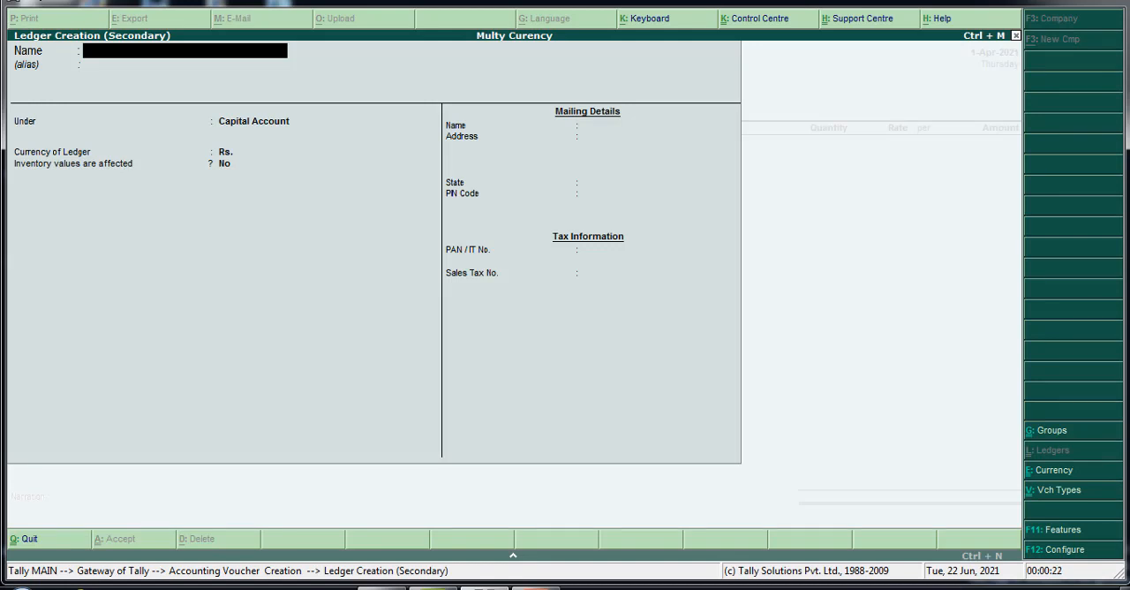
pyautogui.write('Mathew Co')
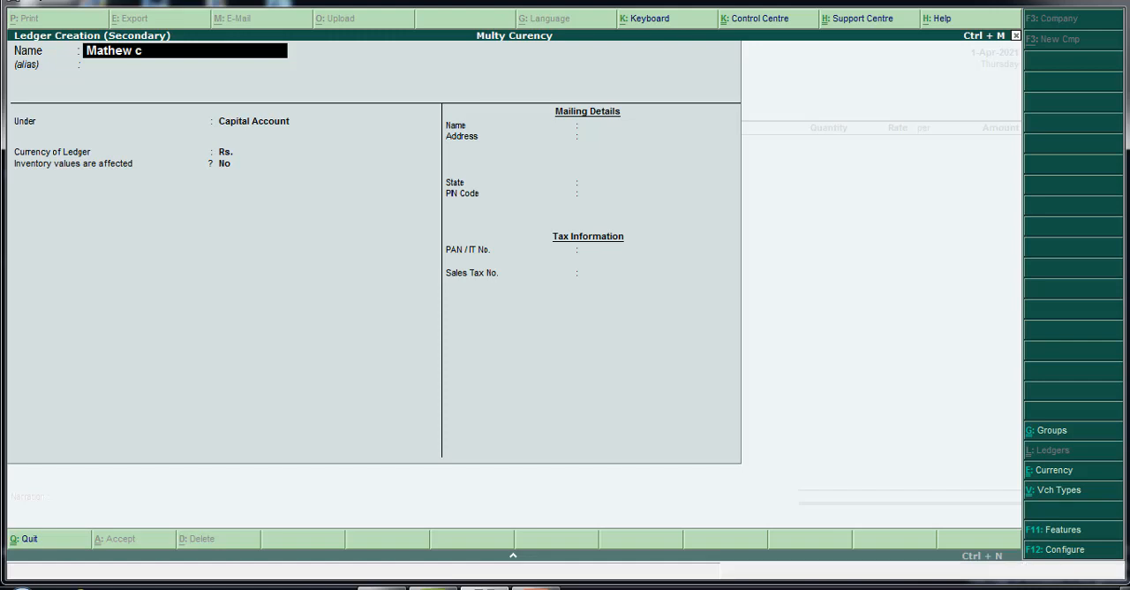
pyautogui.write('m')
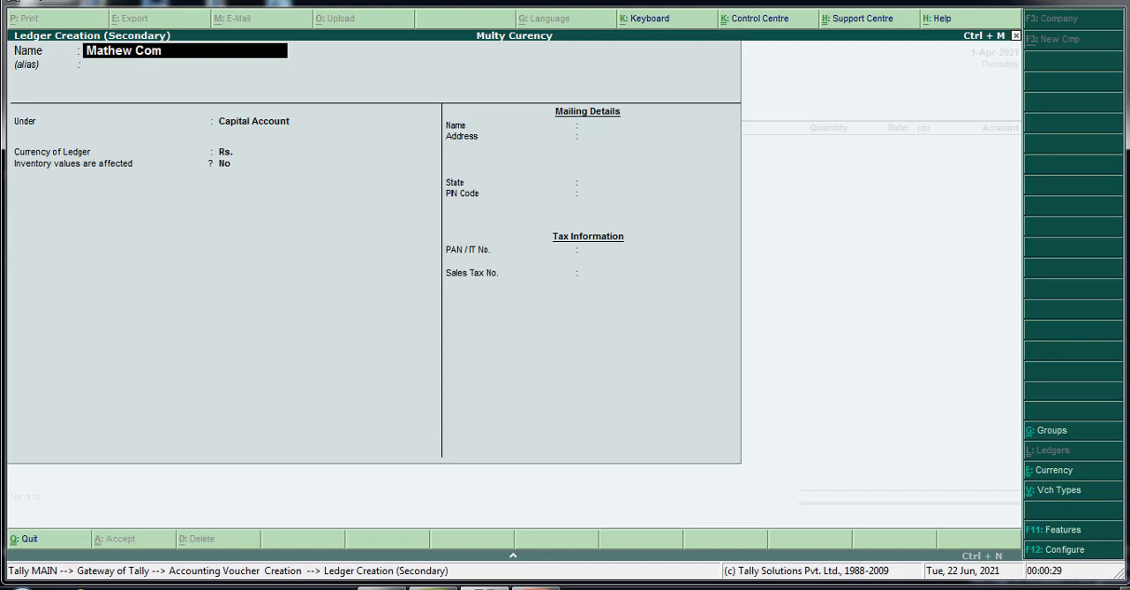
pyautogui.write(' Ltd')
pyautogui.press('Return')
pyautogui.press('Return')
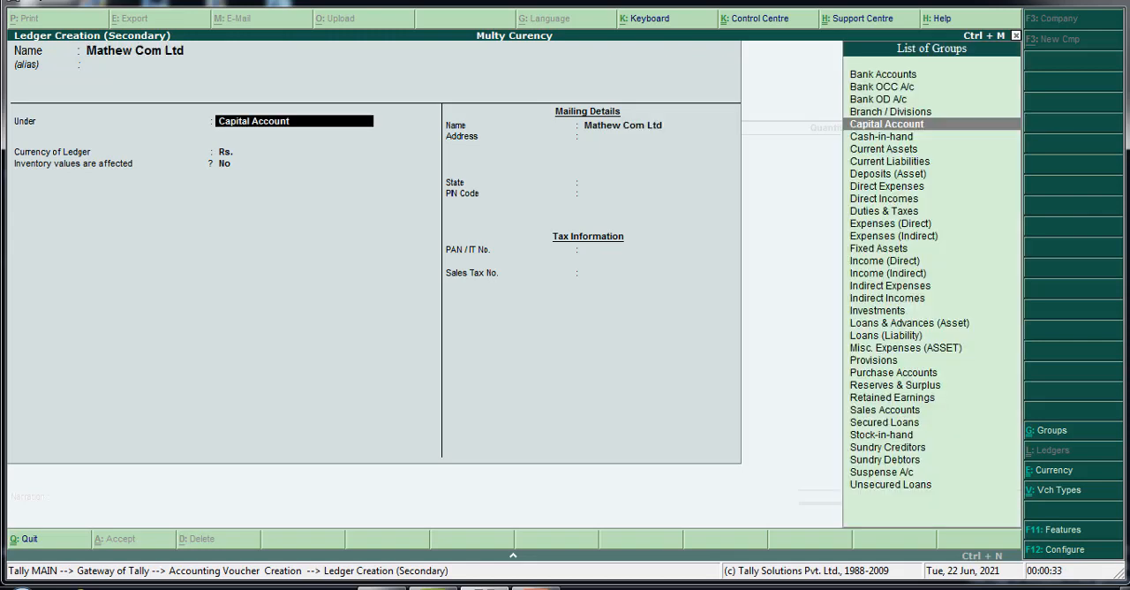
# Group the party ledger under Sundry Creditors and save it with the remaining default options
pyautogui.write('S')
pyautogui.press('Down')
pyautogui.press('Down')
pyautogui.press('Down')
pyautogui.press('Down')
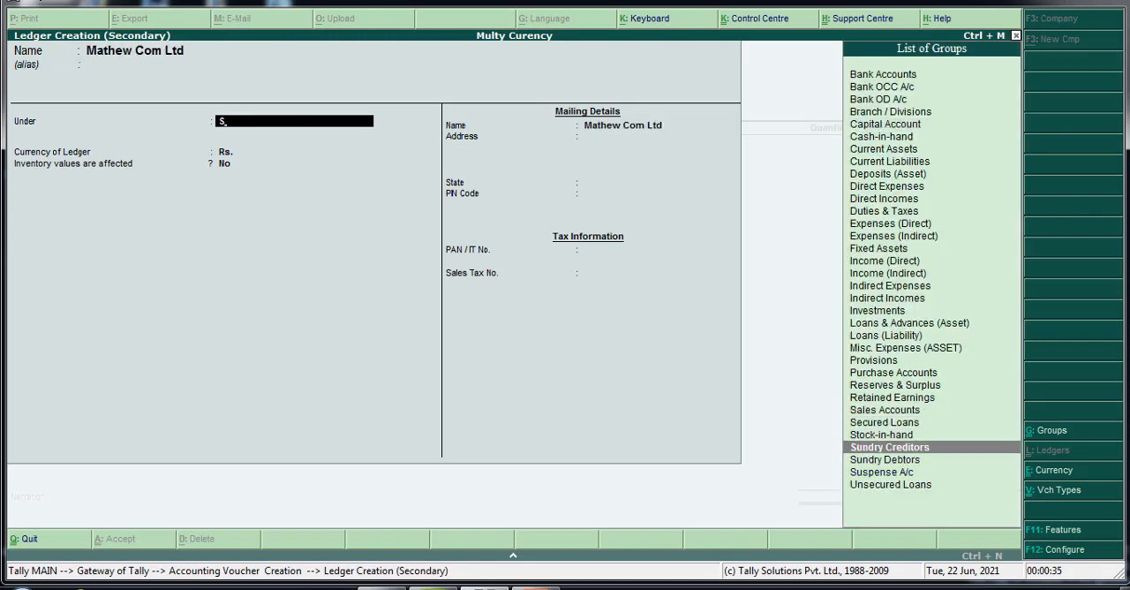
pyautogui.press('Return')
pyautogui.press('Return')
pyautogui.press('Return')
pyautogui.press('Return')
pyautogui.press('Return')
pyautogui.press('Return')
pyautogui.press('Return')
pyautogui.press('Return')
pyautogui.press('Return')
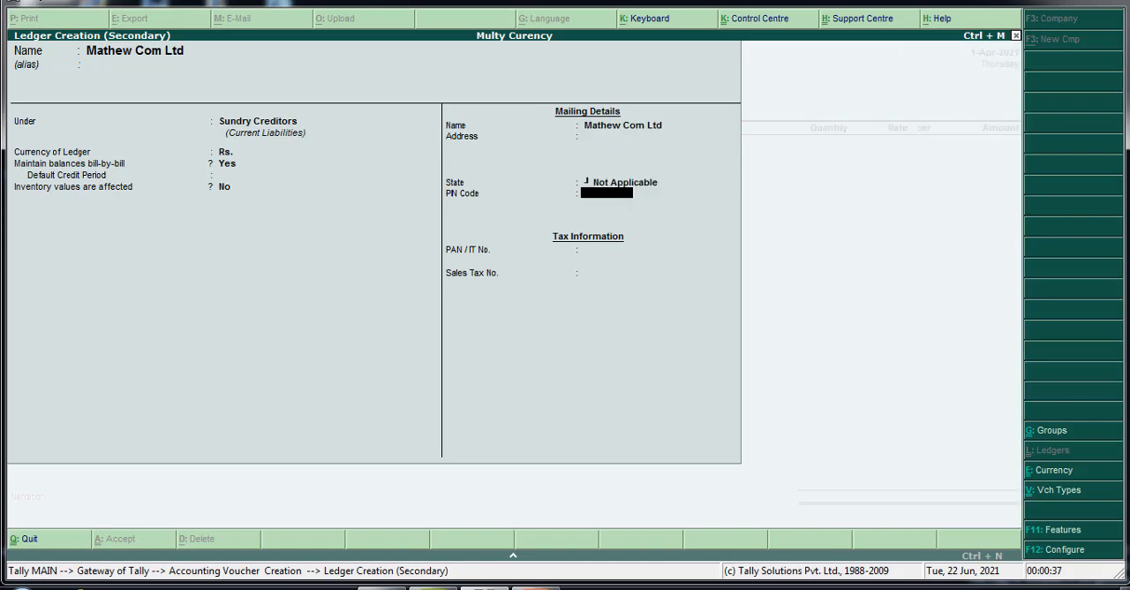
pyautogui.press('Return')
pyautogui.press('Return')
pyautogui.press('Return')
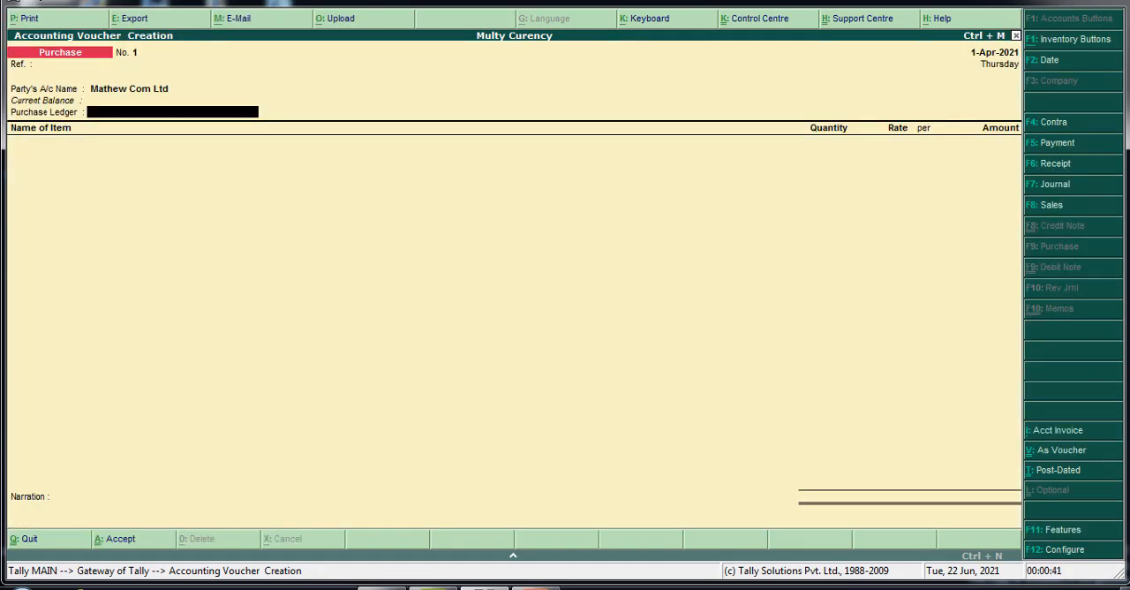
# Create a ledger named Purchase under Purchase Accounts and use it as the voucher's purchase ledger
pyautogui.hotkey('alt', 'c')
pyautogui.write('Purch')
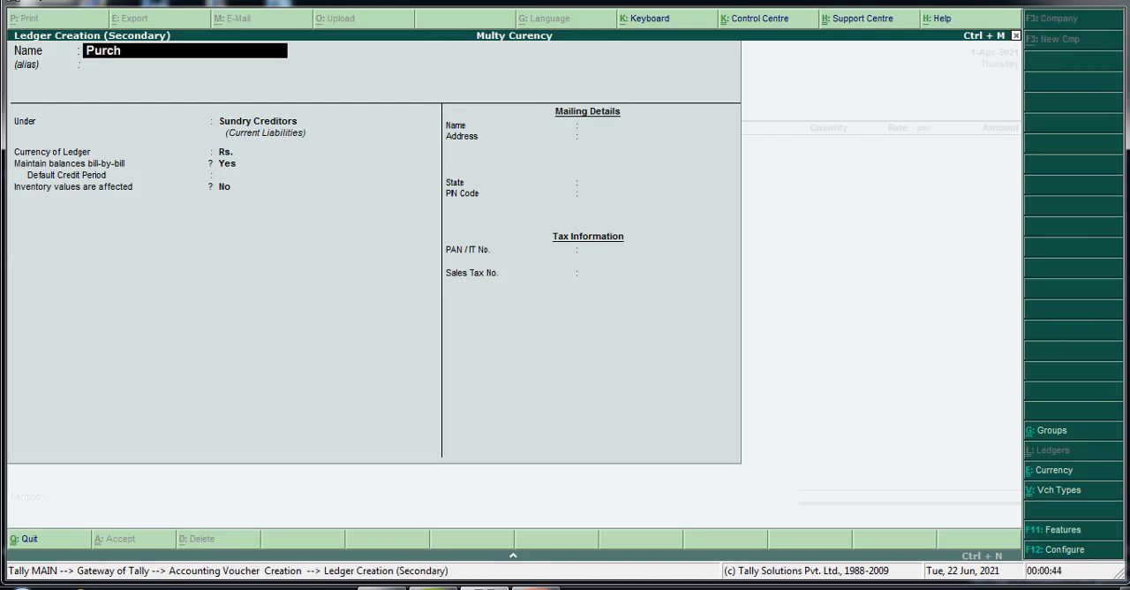
pyautogui.write('ase')
pyautogui.press('Return')
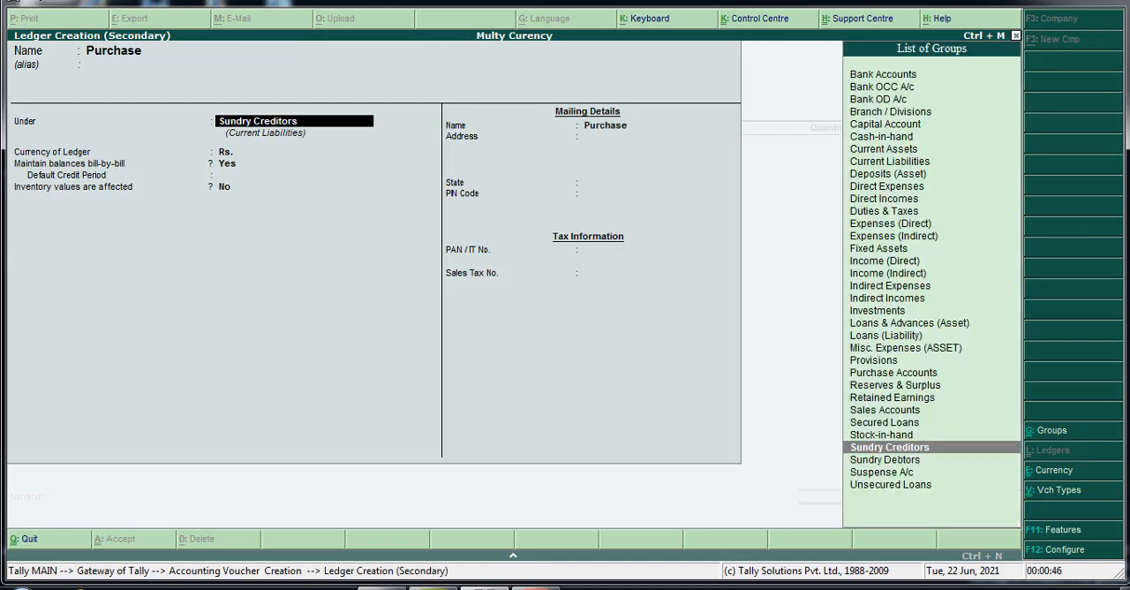
pyautogui.write('Purc')
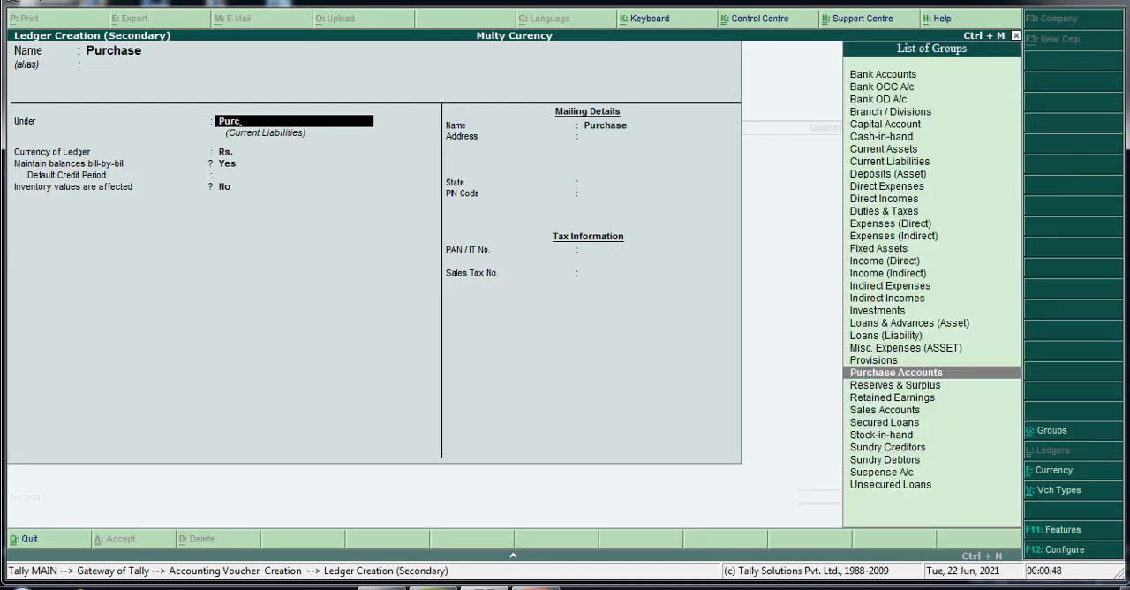
pyautogui.press('Return')
pyautogui.press('Return')
pyautogui.press('Return')
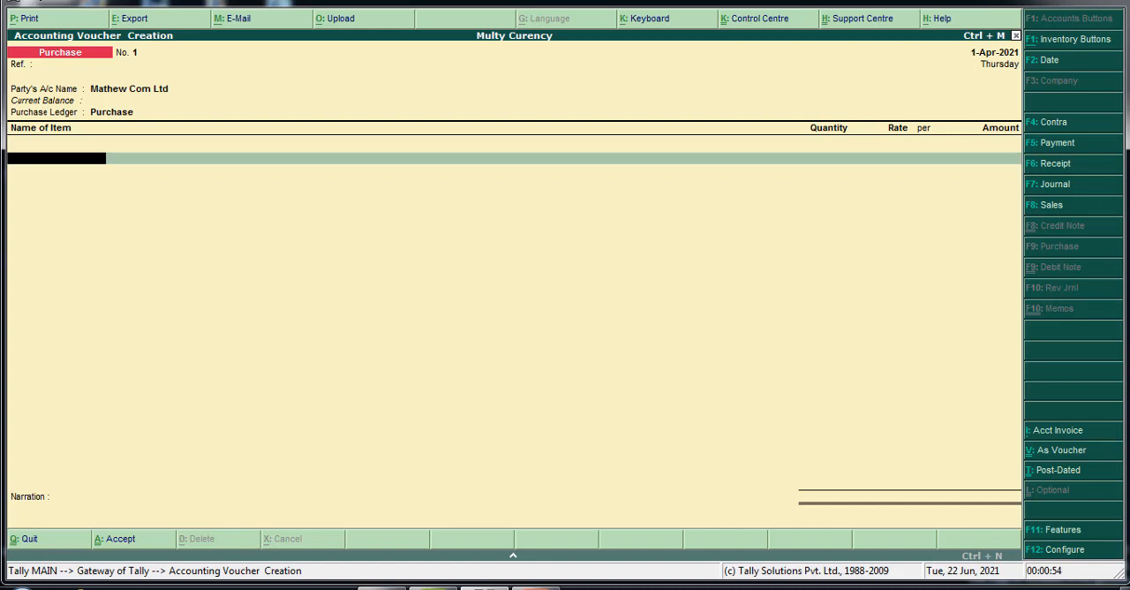
# Start a new stock item named Machinary under Primary for the first item line
pyautogui.hotkey('alt', 'c')
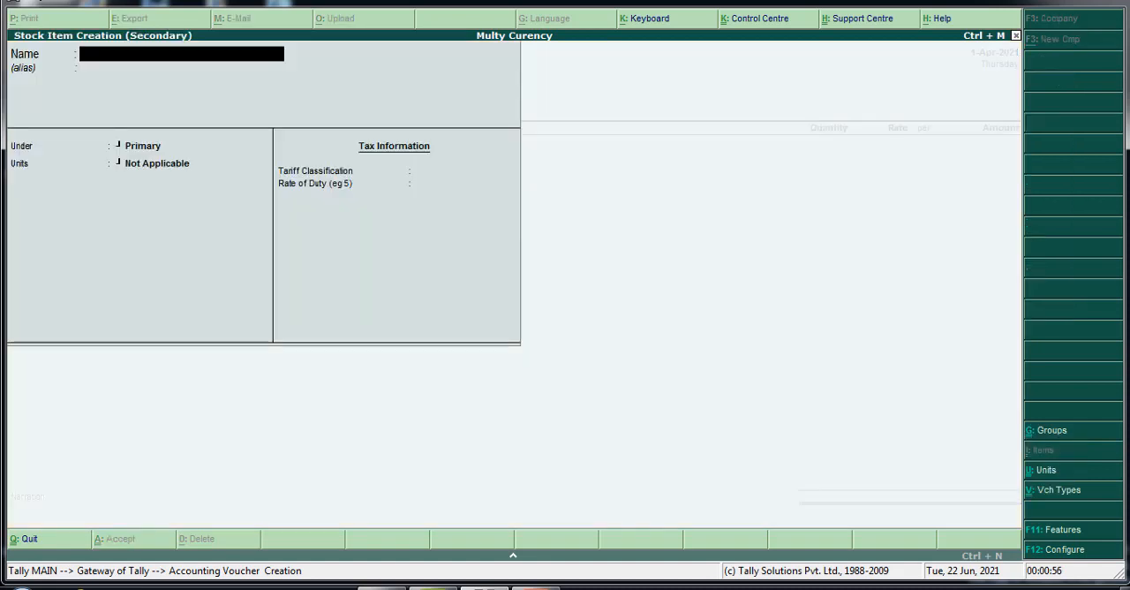
pyautogui.write('Mac')
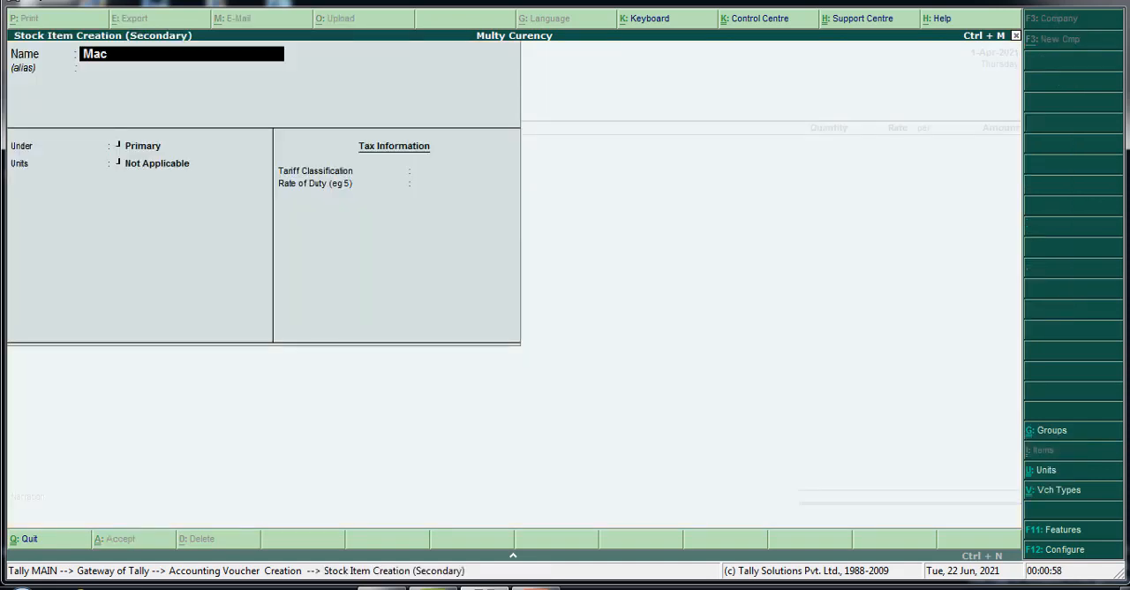
pyautogui.write('hinary')
pyautogui.press('Return')
pyautogui.press('Return')
pyautogui.press('Return')
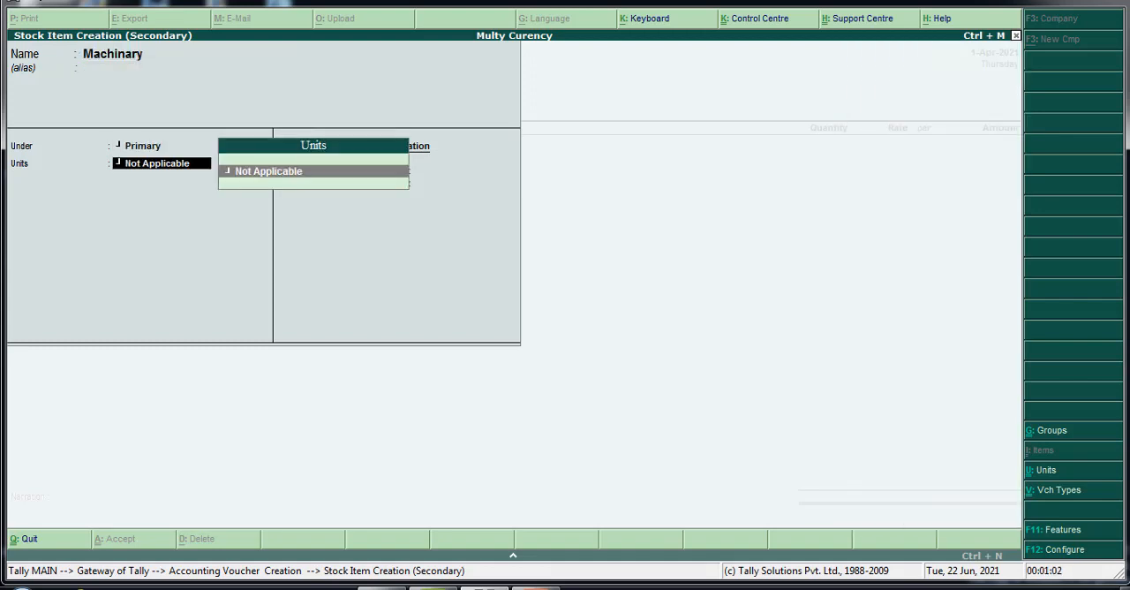
# Create a simple unit with symbol no, formal name Number and 0 decimal places for the stock item
pyautogui.hotkey('alt', 'c')
pyautogui.write('no')
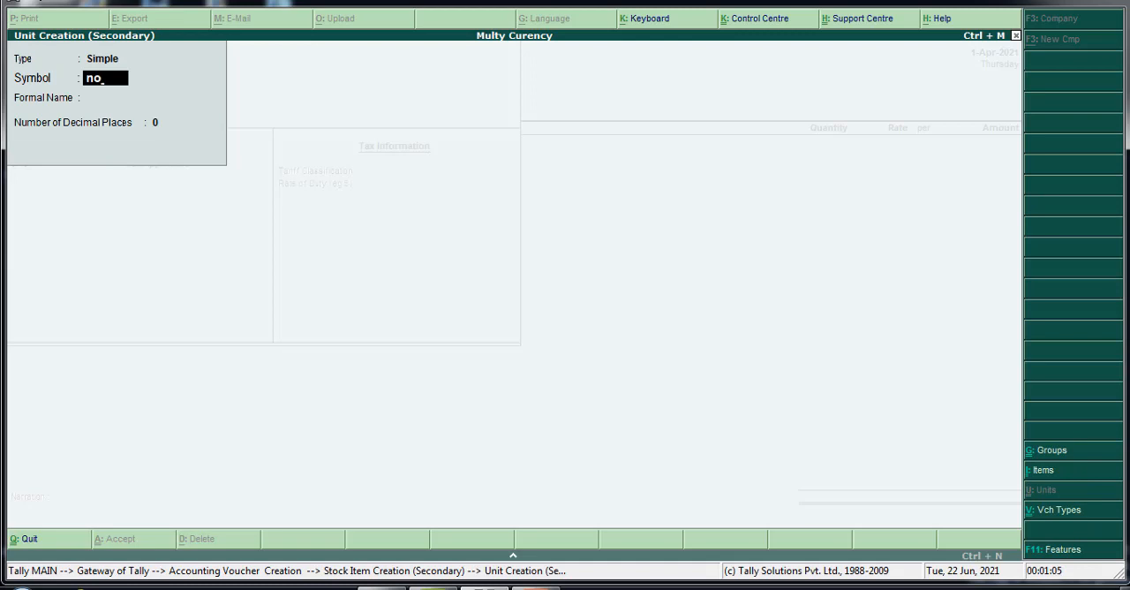
pyautogui.press('Return')
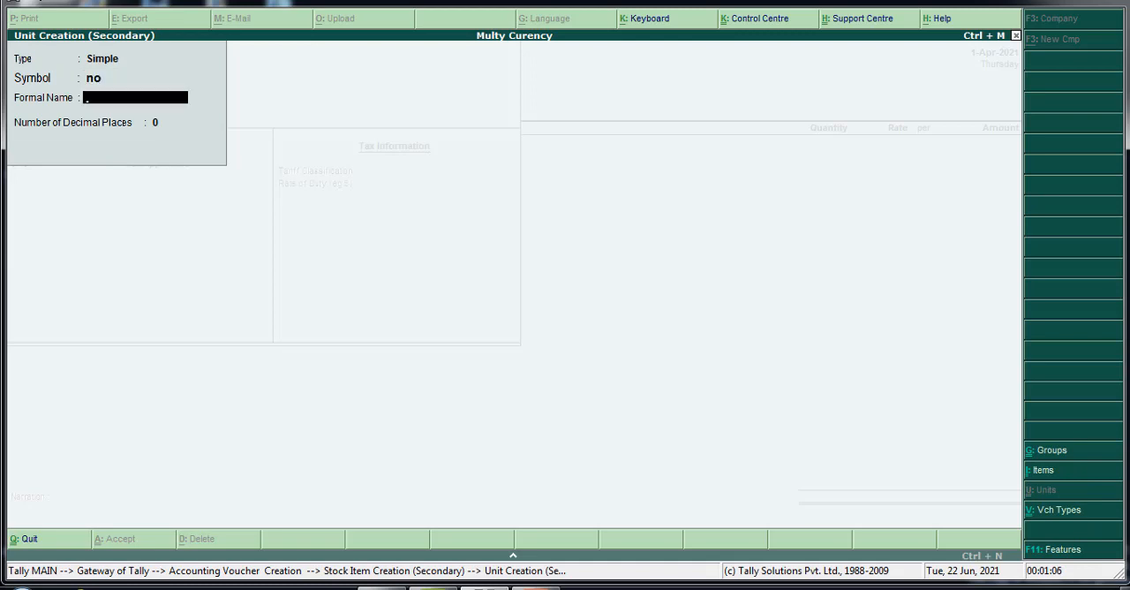
pyautogui.write('Number')
pyautogui.press('Return')
# Set the stock item's tariff classification to Not Applicable, keep the default duty rate and save the item
pyautogui.press('Return')
pyautogui.press('Return')
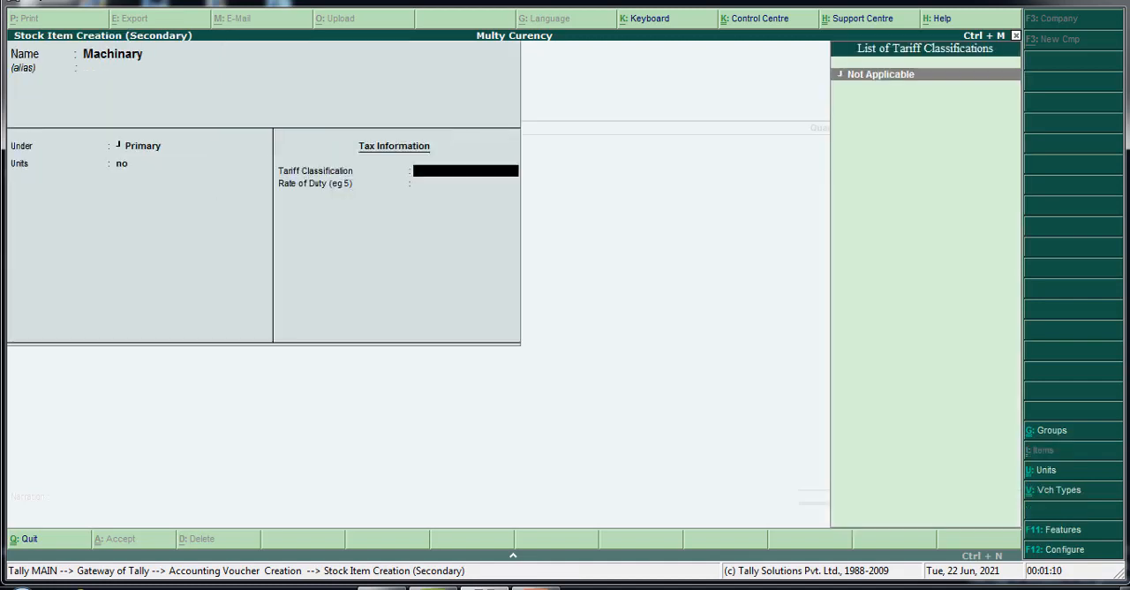
pyautogui.press('Return')
pyautogui.press('Return')
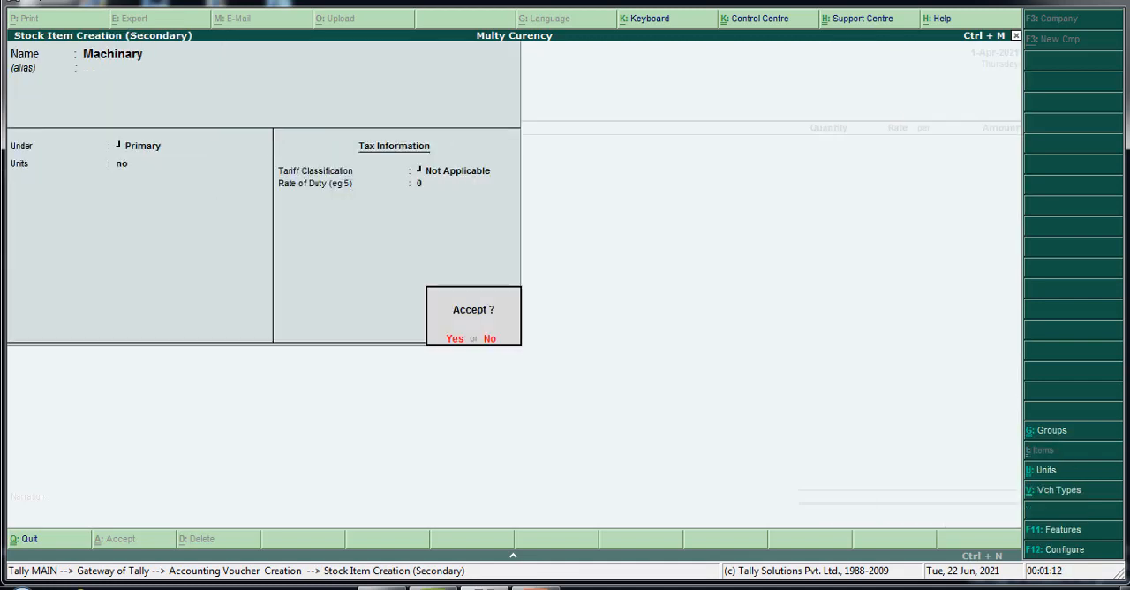
pyautogui.press('Return')
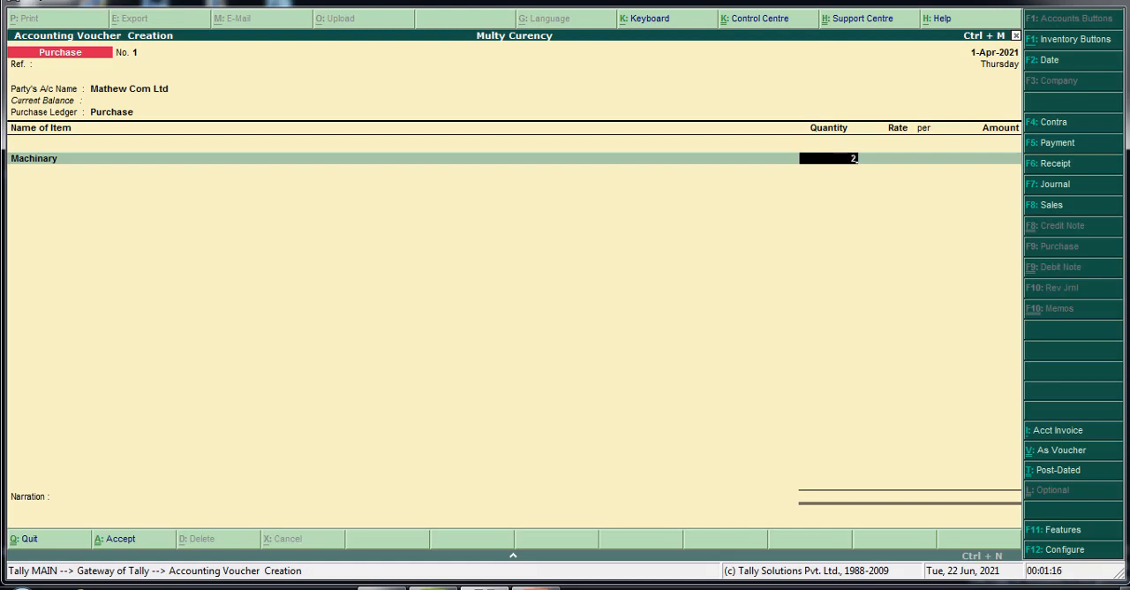
# Enter a quantity of 2 no and a rate of $5,000 for the Machinary line
pyautogui.press('Return')
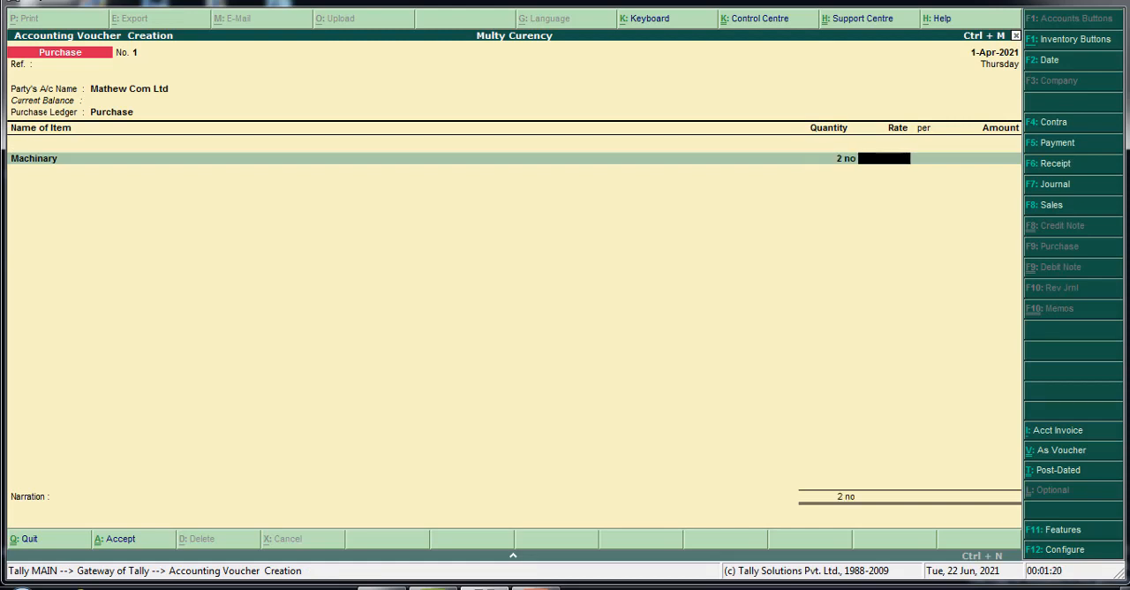
pyautogui.write('5000$')
pyautogui.press('Return')
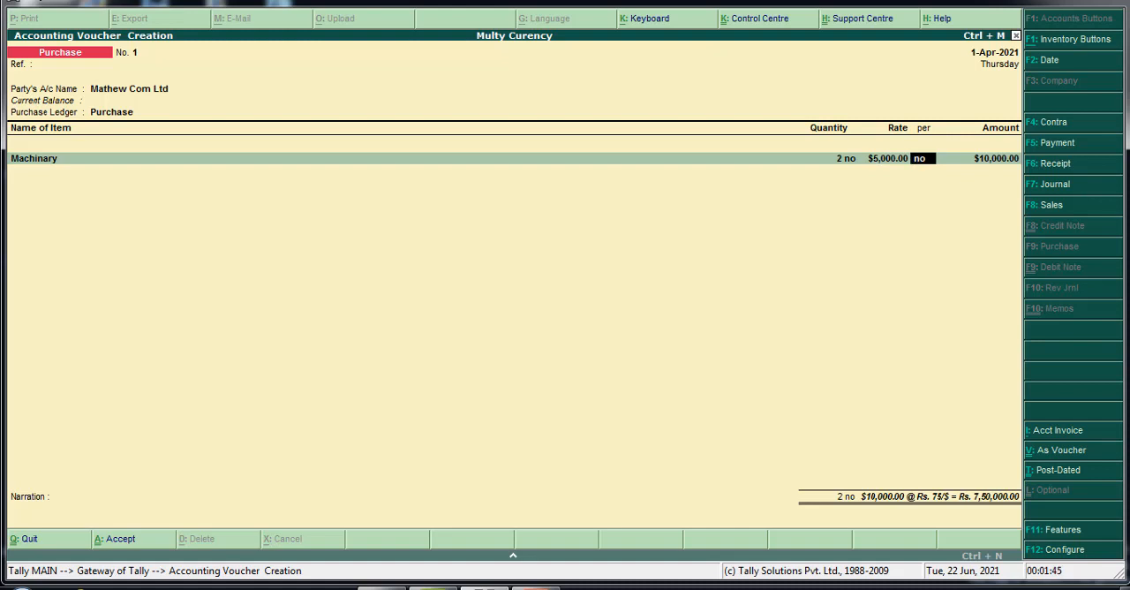
# Change the quantity of the Machinary line to 1 no
pyautogui.press('BackSpace')
pyautogui.press('BackSpace')
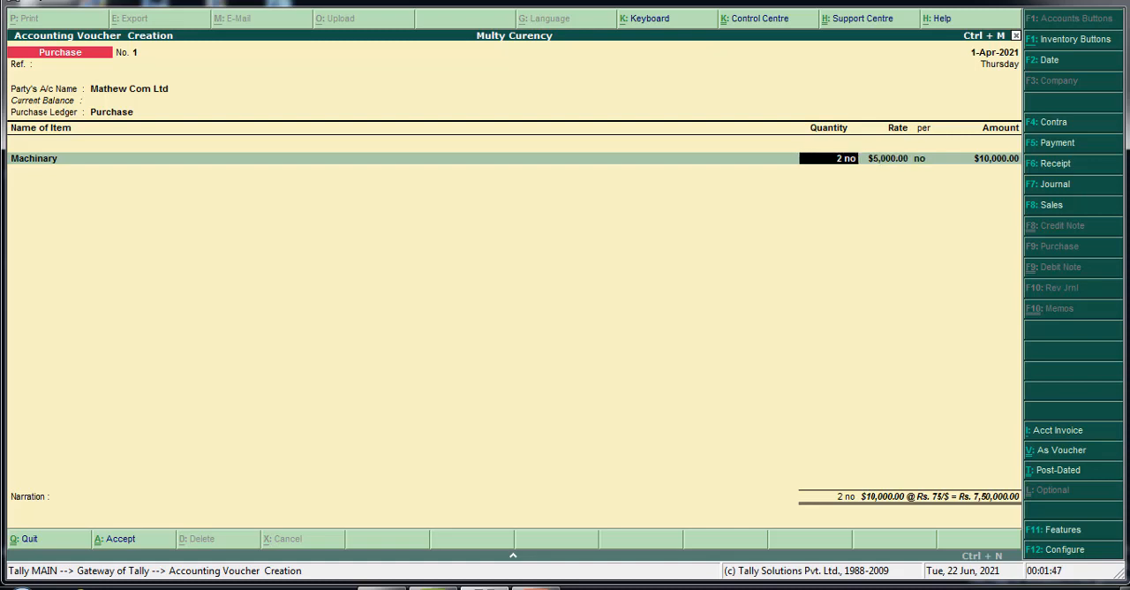
pyautogui.write('1')
pyautogui.press('Return')
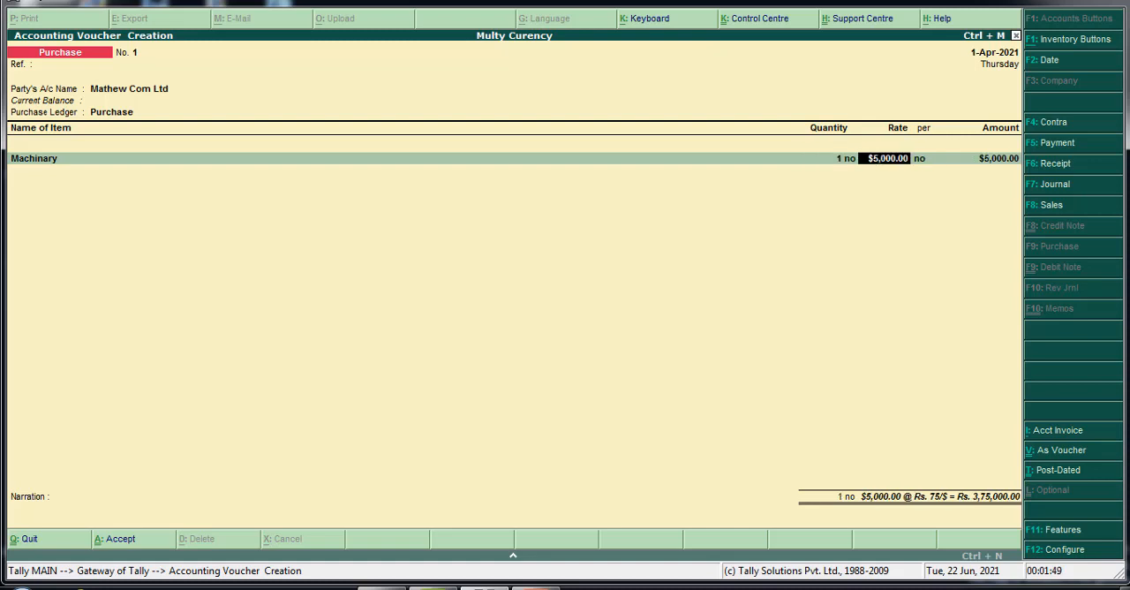
# Set the Machinary quantity to 3 no, keep the rate per no and accept the Rs. 75/$ rate of exchange
pyautogui.press('BackSpace')
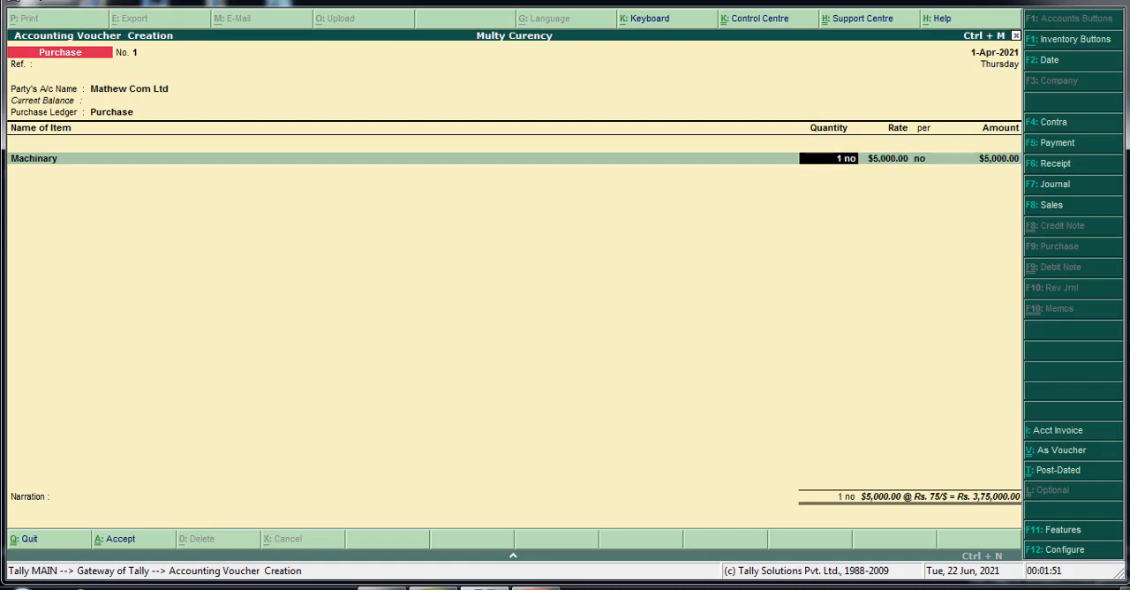
pyautogui.write('3')
pyautogui.press('Return')
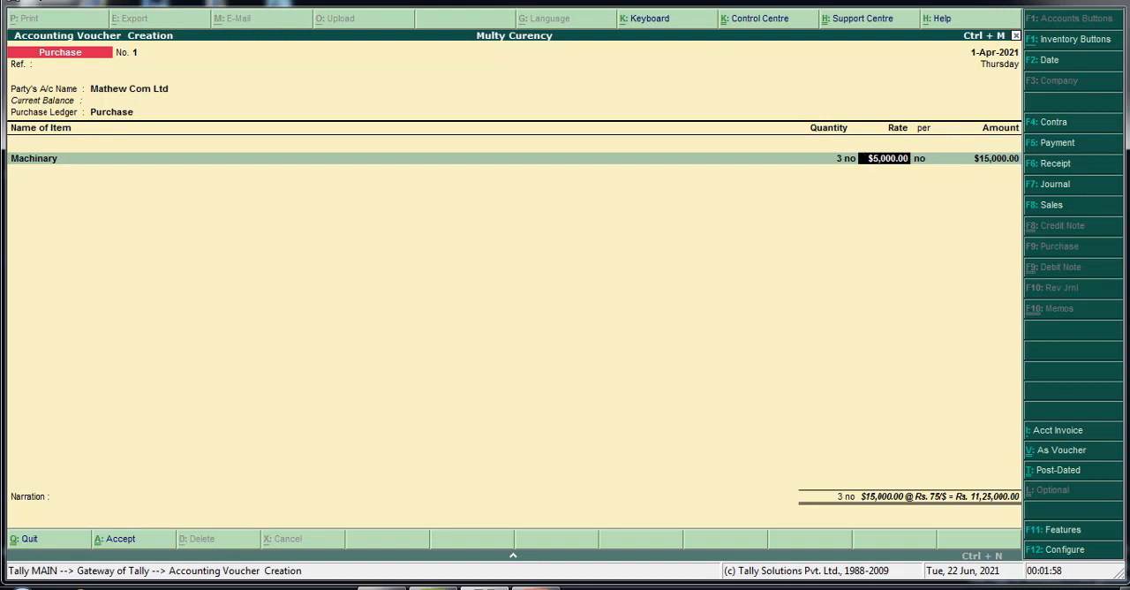
pyautogui.press('Return')
pyautogui.press('Return')
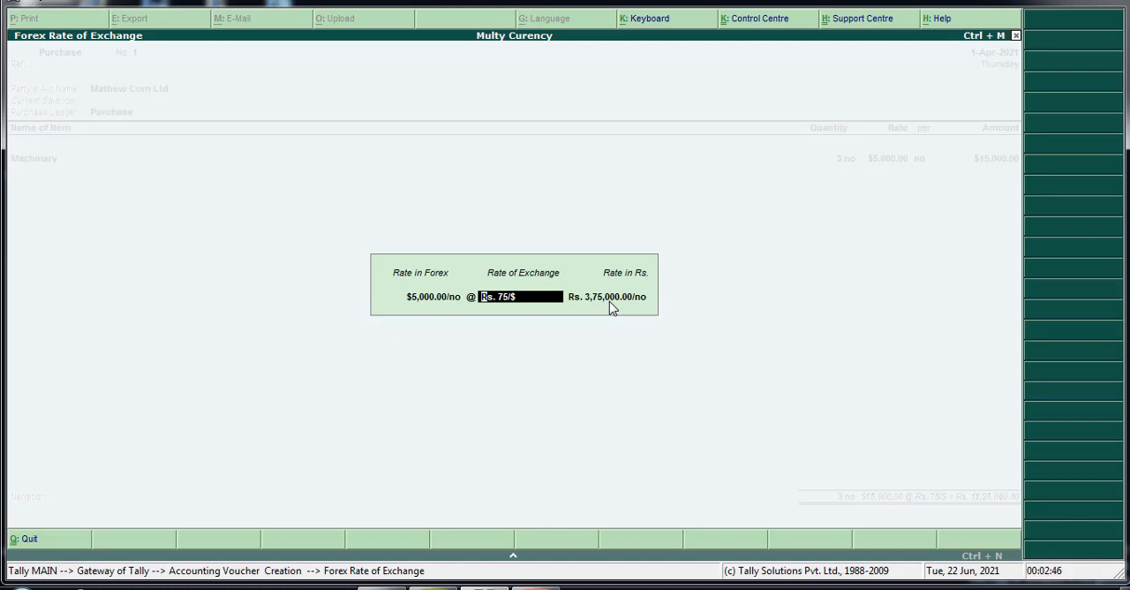
pyautogui.press('Return')
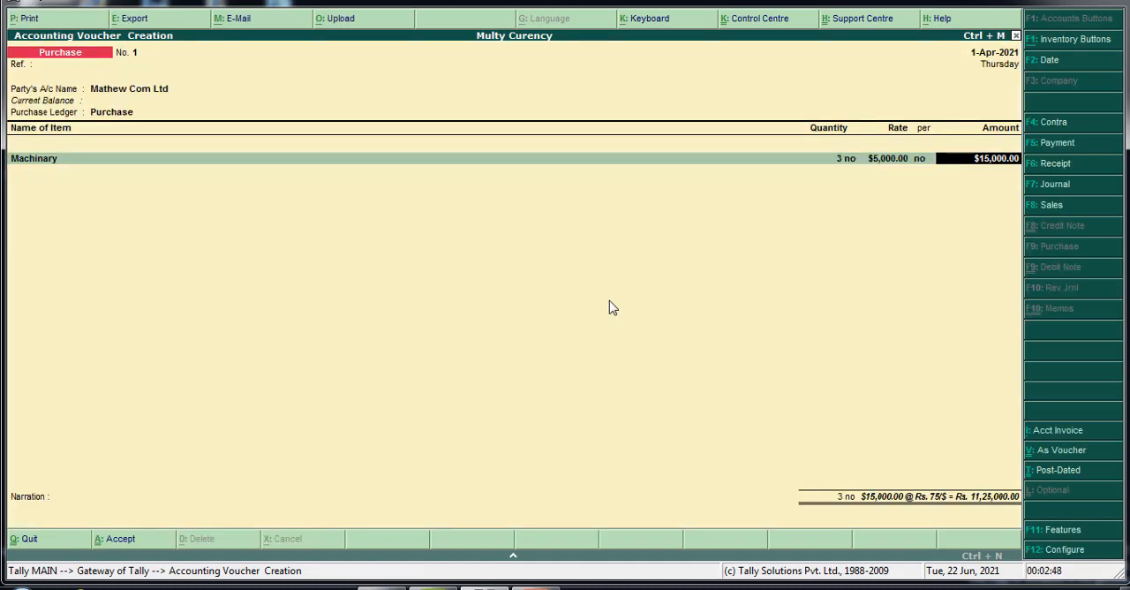
# Finish the item list with only the Machinary line, save the purchase voucher without narration and return to the Gateway of Tally
pyautogui.press('Return')
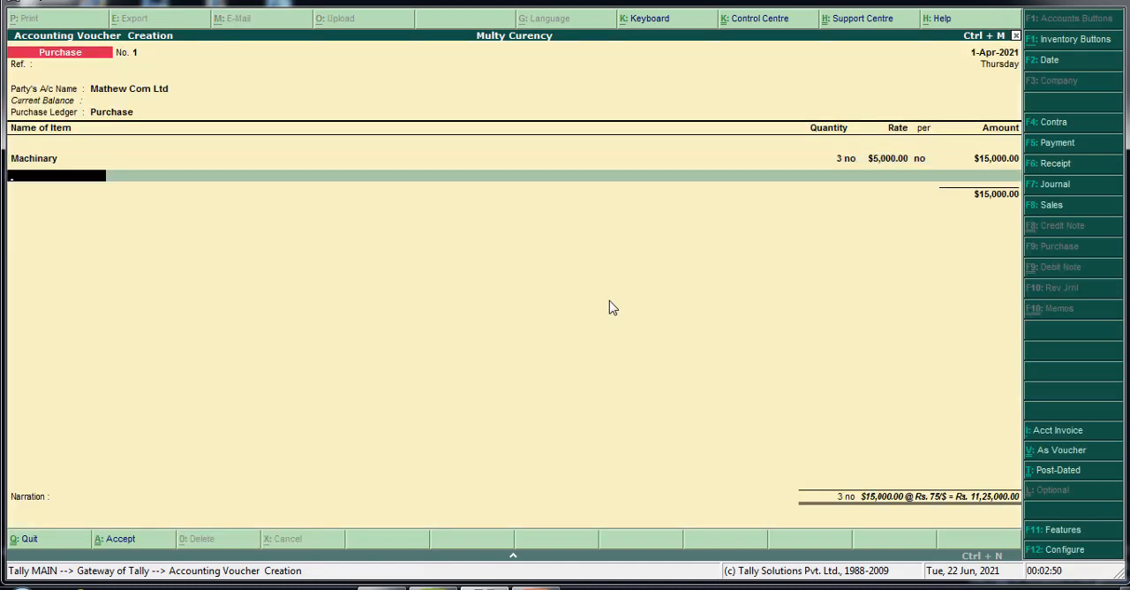
pyautogui.press('Return')
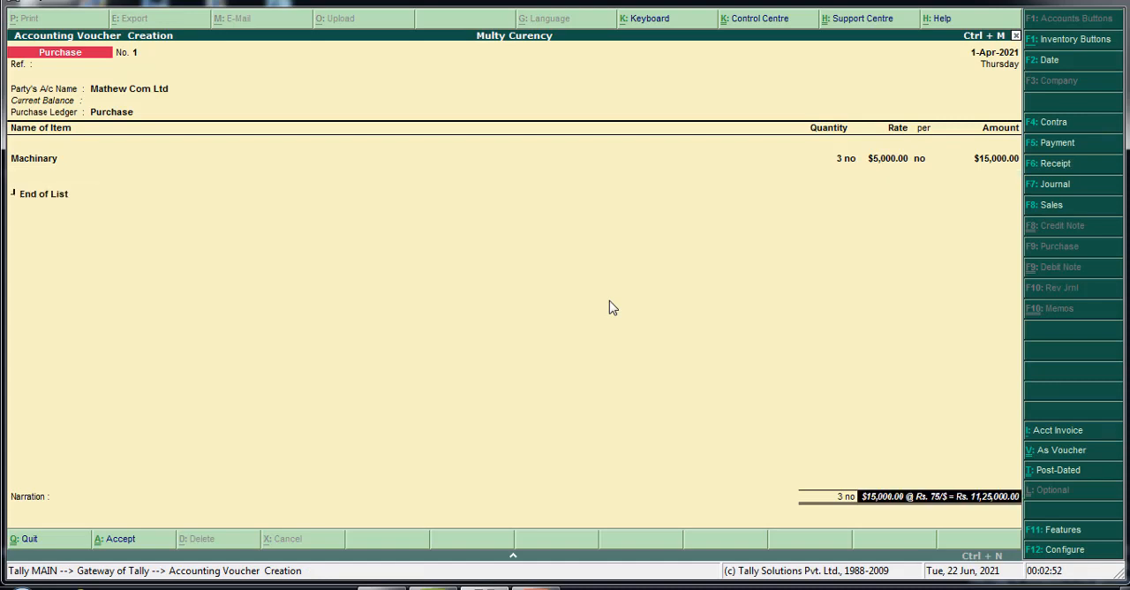
pyautogui.press('Return')
pyautogui.press('Return')
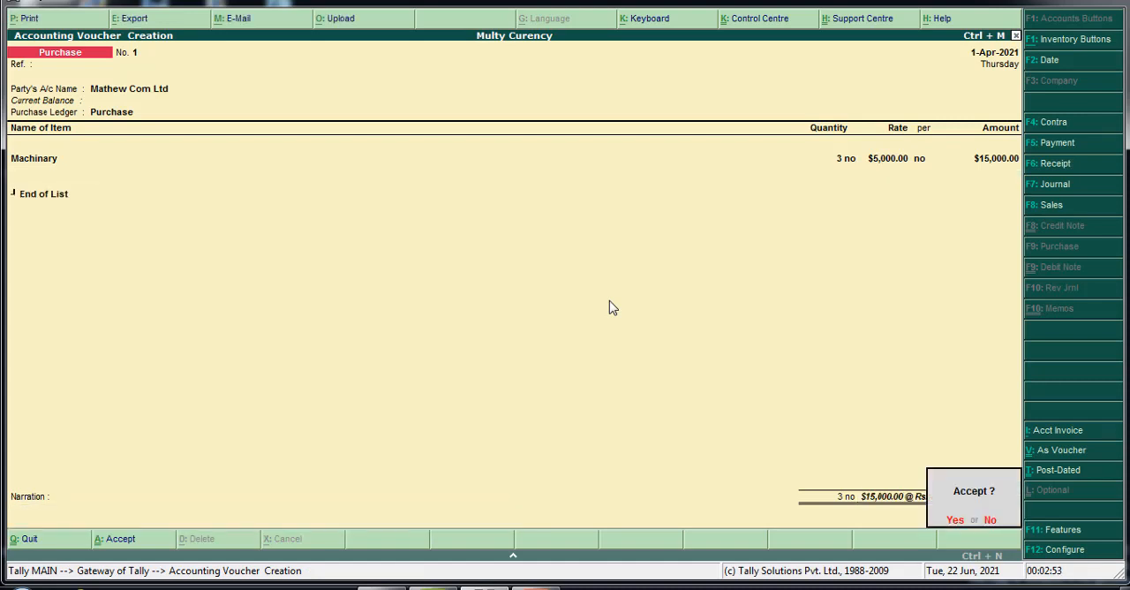
pyautogui.press('Return')
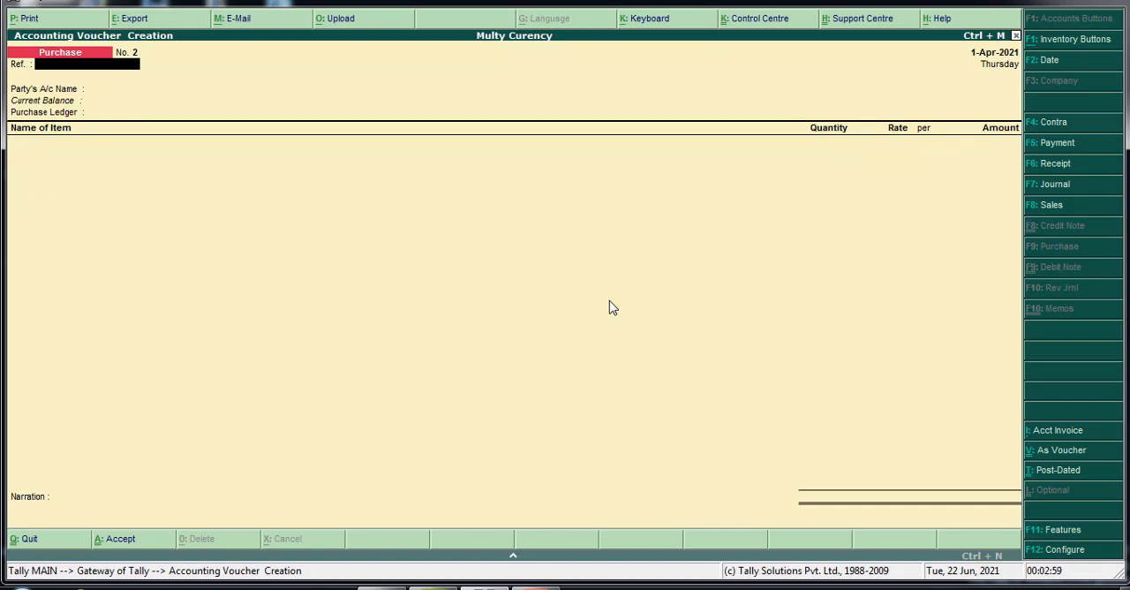
pyautogui.press('Escape')
pyautogui.press('Return')
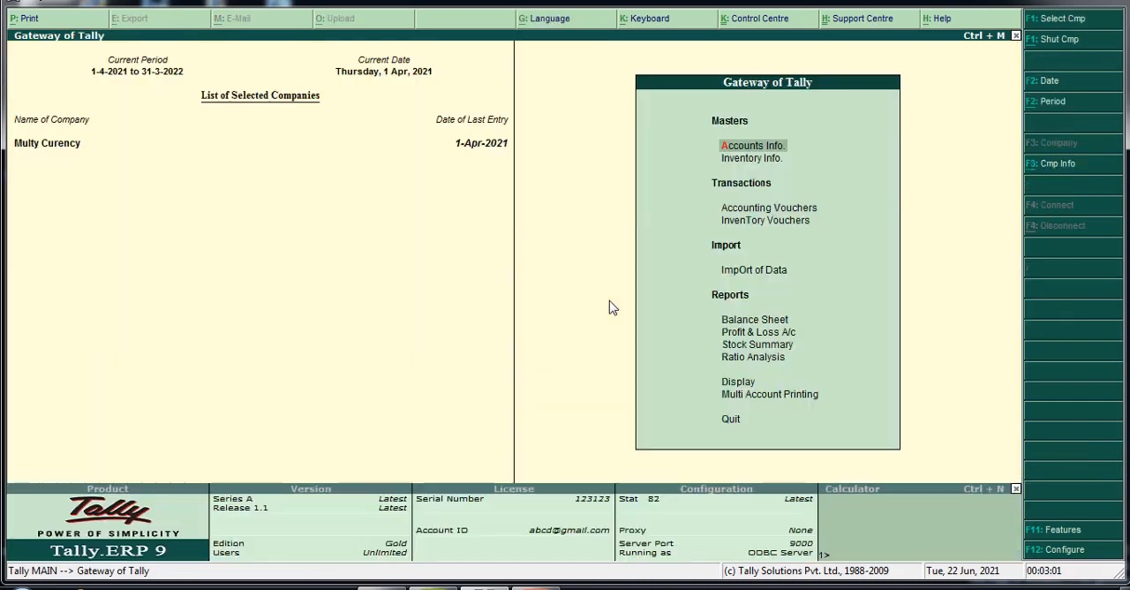
# Start a payment voucher and debit Mathew Com Ltd with $3,000
pyautogui.press('v')
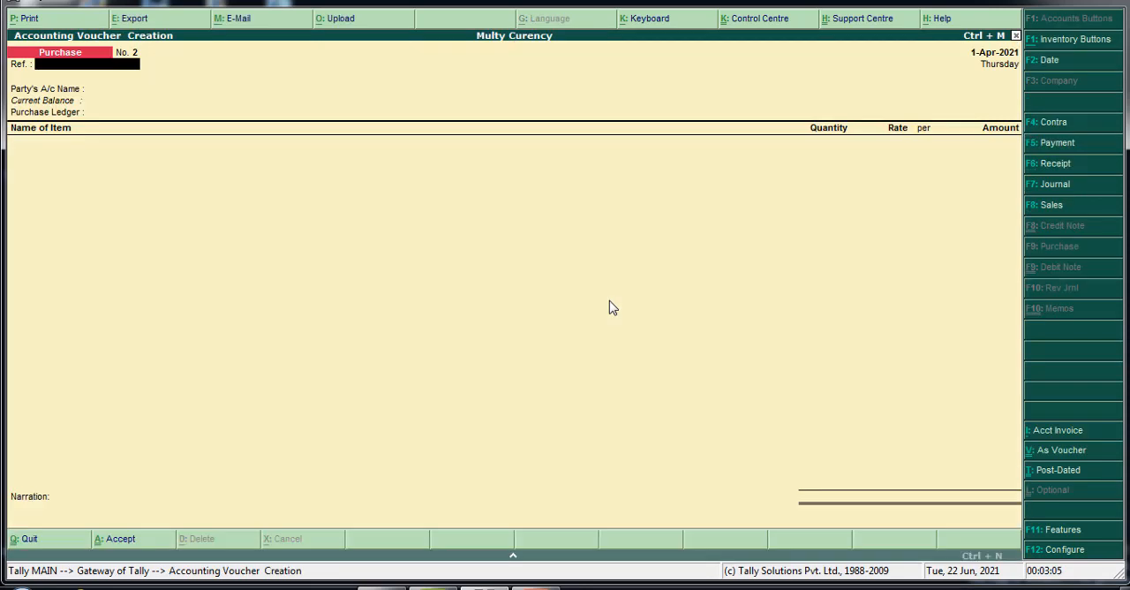
pyautogui.click(1063, 149)
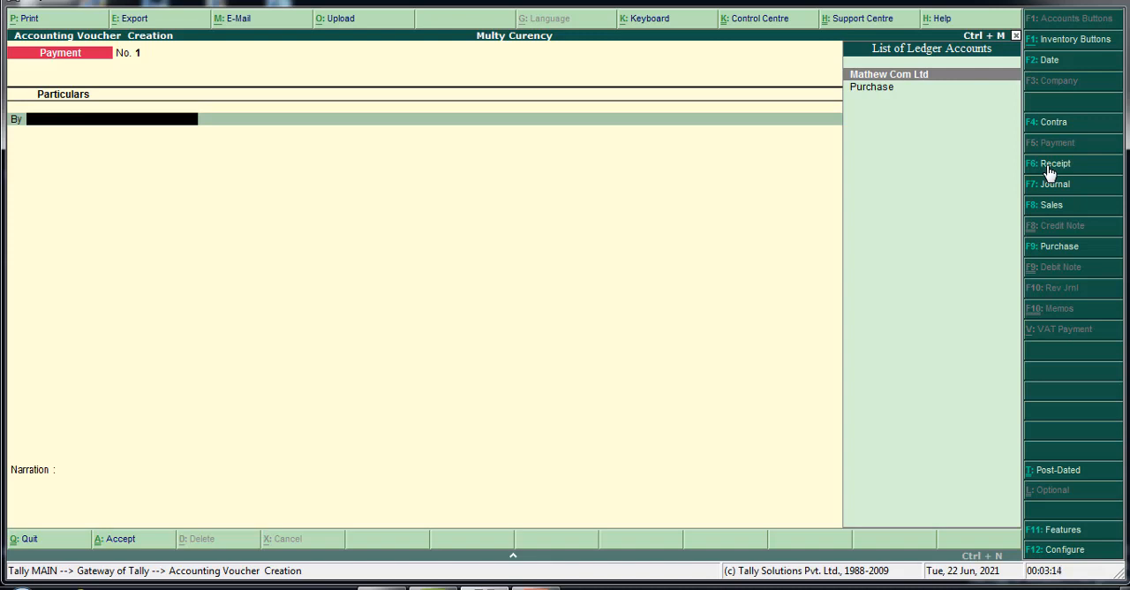
pyautogui.press('Return')
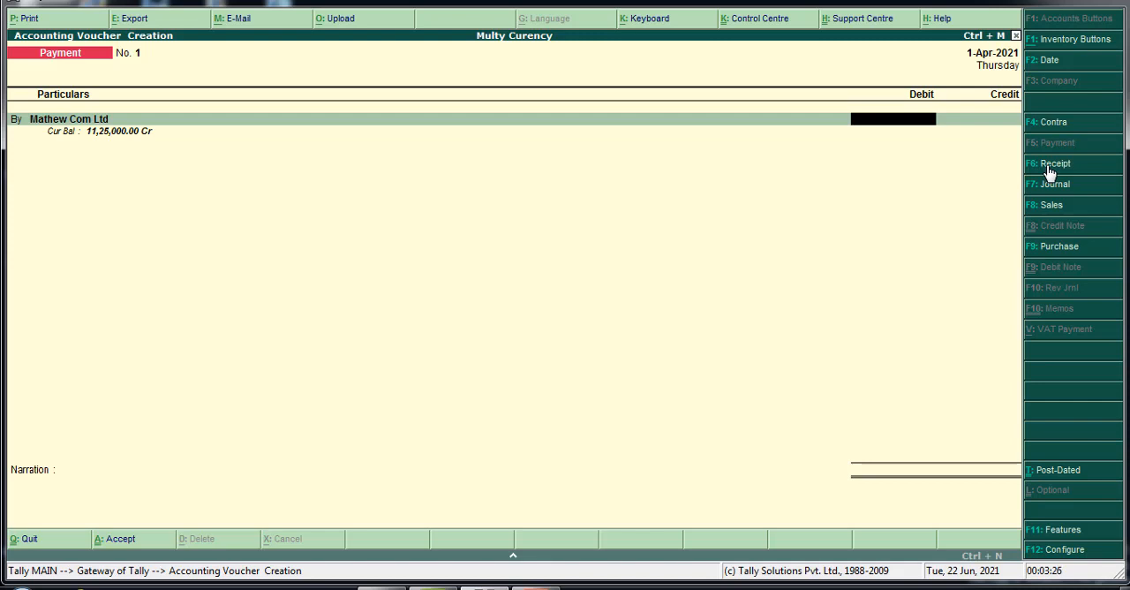
pyautogui.write('3000$')
pyautogui.press('Return')
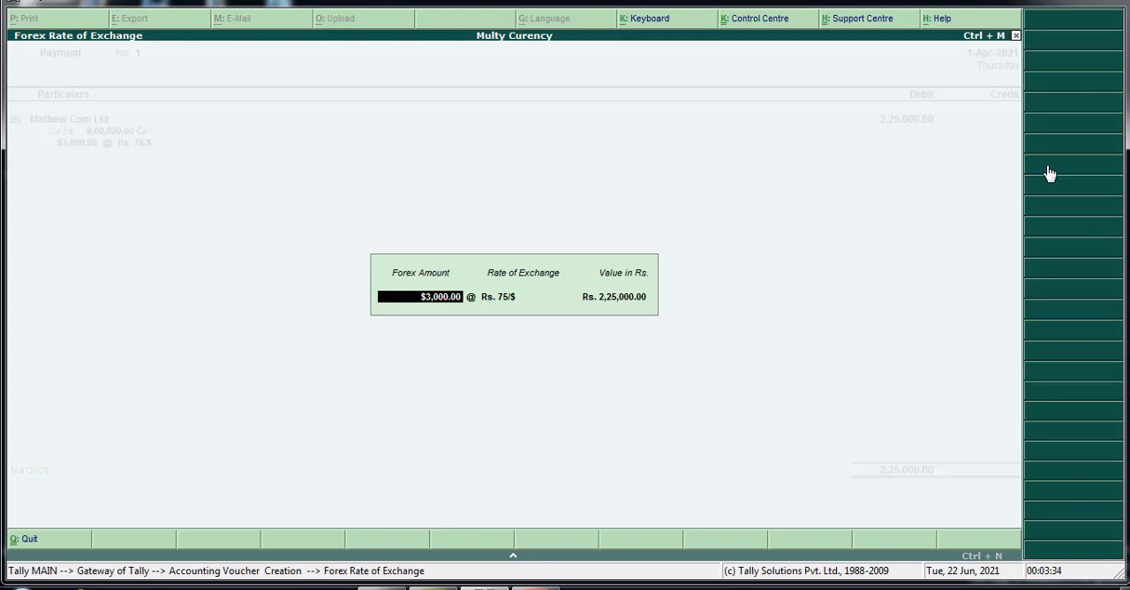
# Set the rate of exchange for the $3,000 payment to Rs. 78/$ and accept the converted rupee value
pyautogui.press('Return')
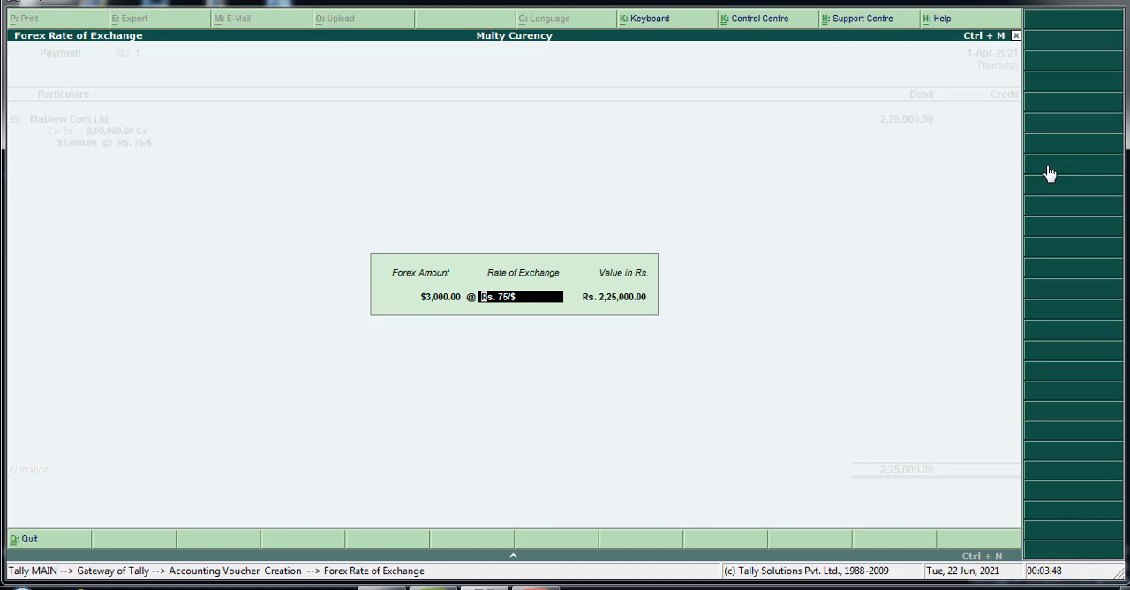
pyautogui.write('7')
pyautogui.write('8')
pyautogui.press('Return')
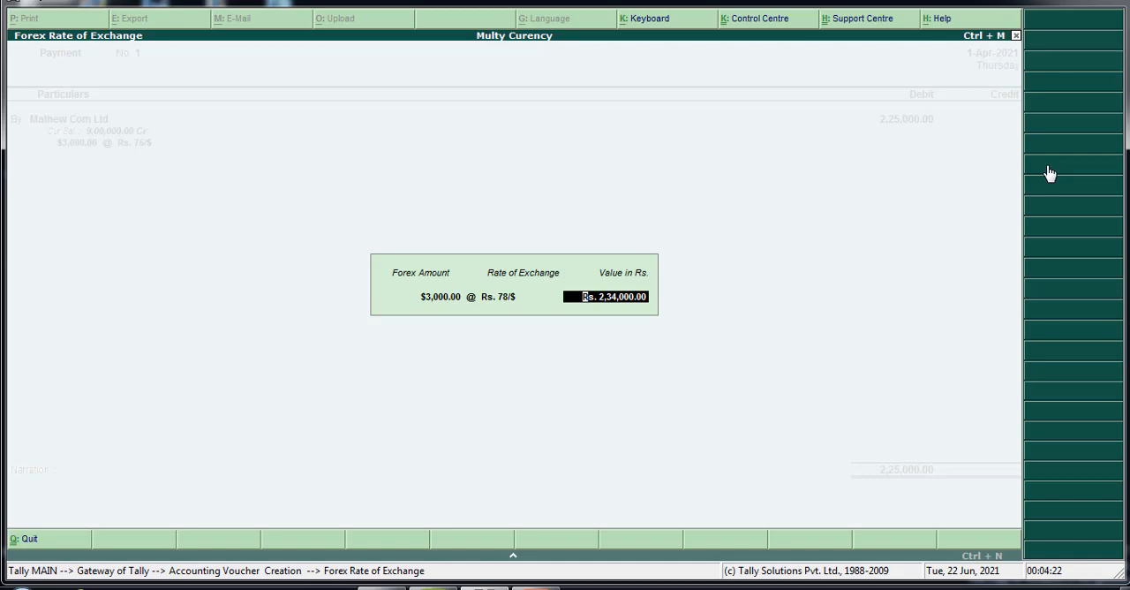
pyautogui.press('Return')
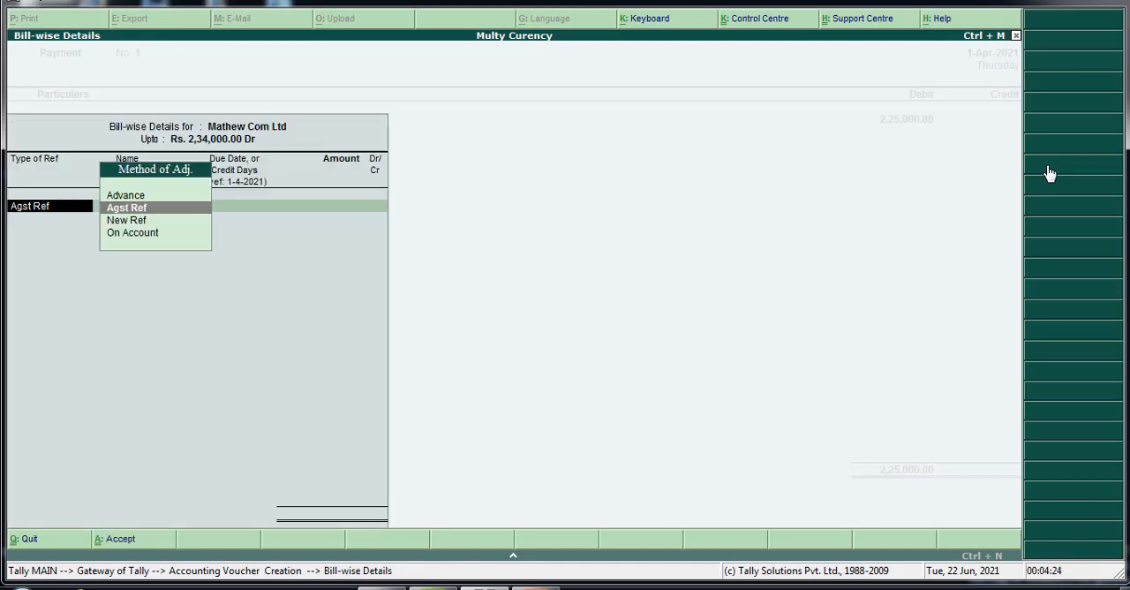
# Allocate the $3,000 debit to Mathew Com Ltd's existing bill 1 as Agst Ref
pyautogui.press('Return')
pyautogui.press('Return')
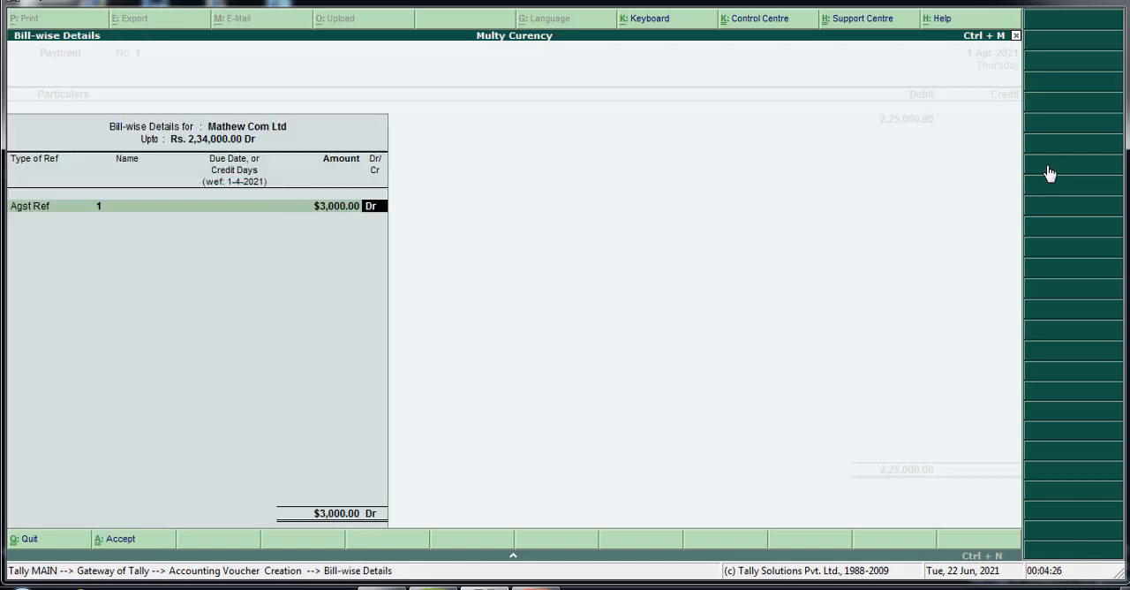
pyautogui.press('Return')
pyautogui.press('Return')
pyautogui.press('Return')
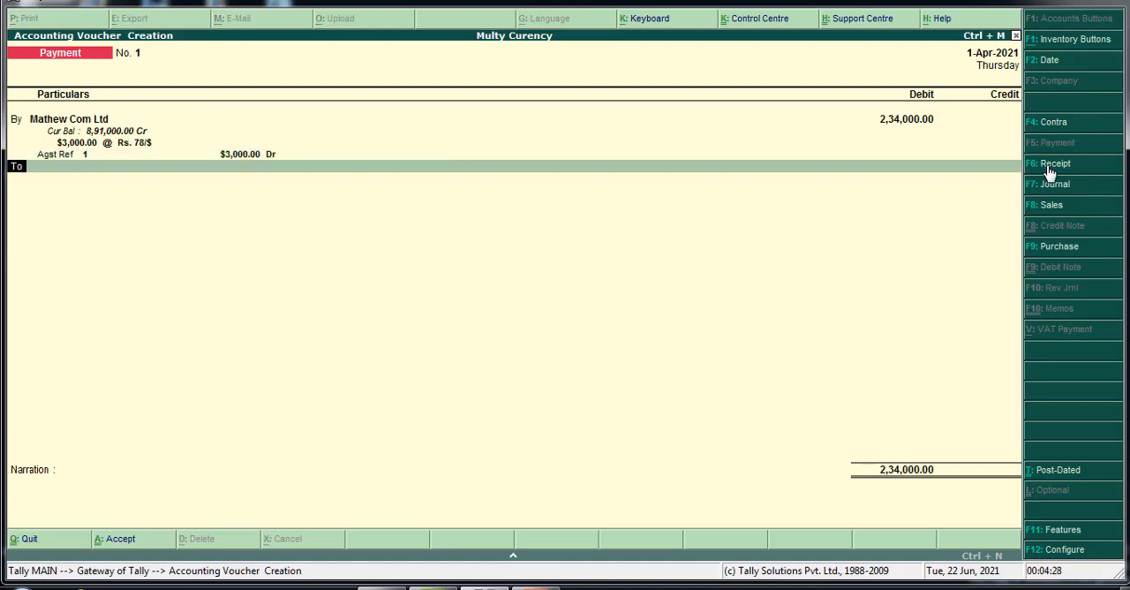
# Credit Cash with the full payment amount, save the payment voucher without narration and return to the Gateway of Tally
pyautogui.write('cas')
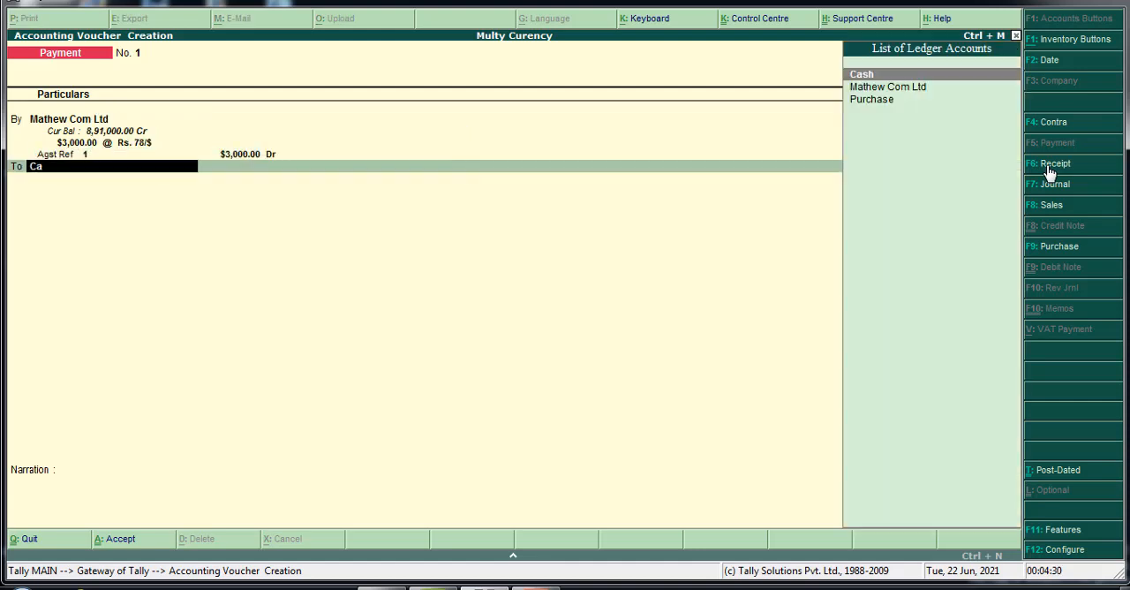
pyautogui.press('Return')
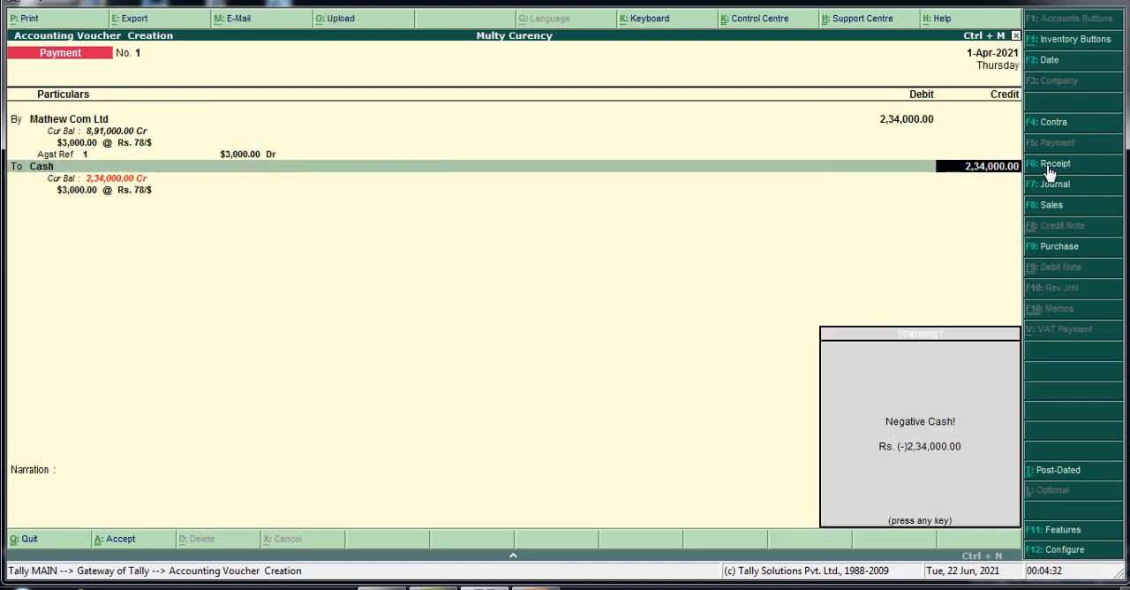
pyautogui.press('Return')
pyautogui.press('Return')
pyautogui.press('Return')
pyautogui.press('Return')
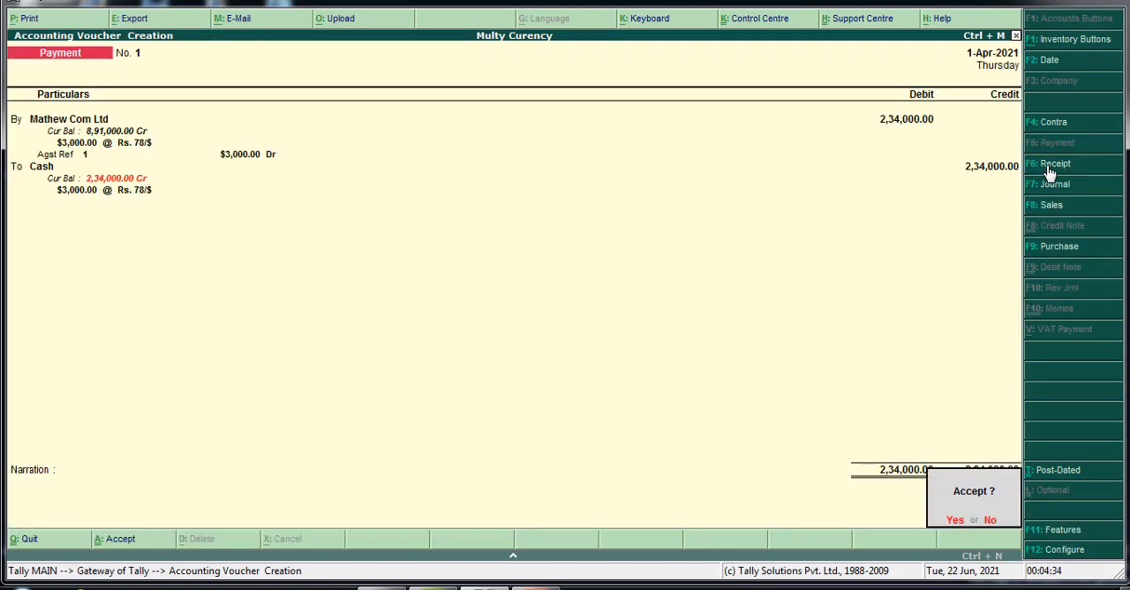
pyautogui.press('Return')
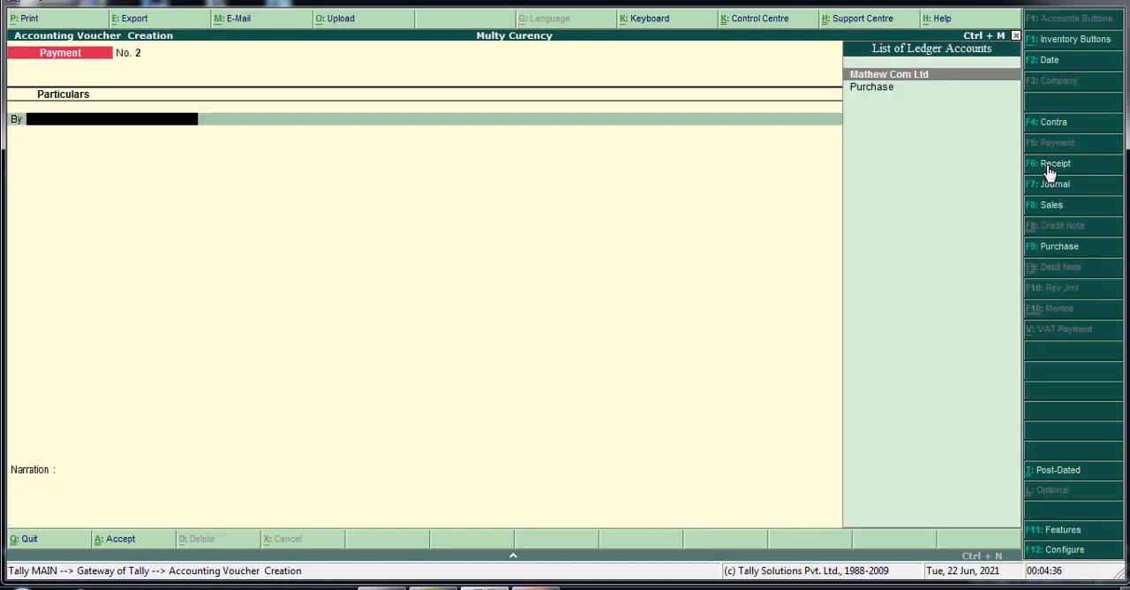
pyautogui.press('Escape')
pyautogui.press('Return')
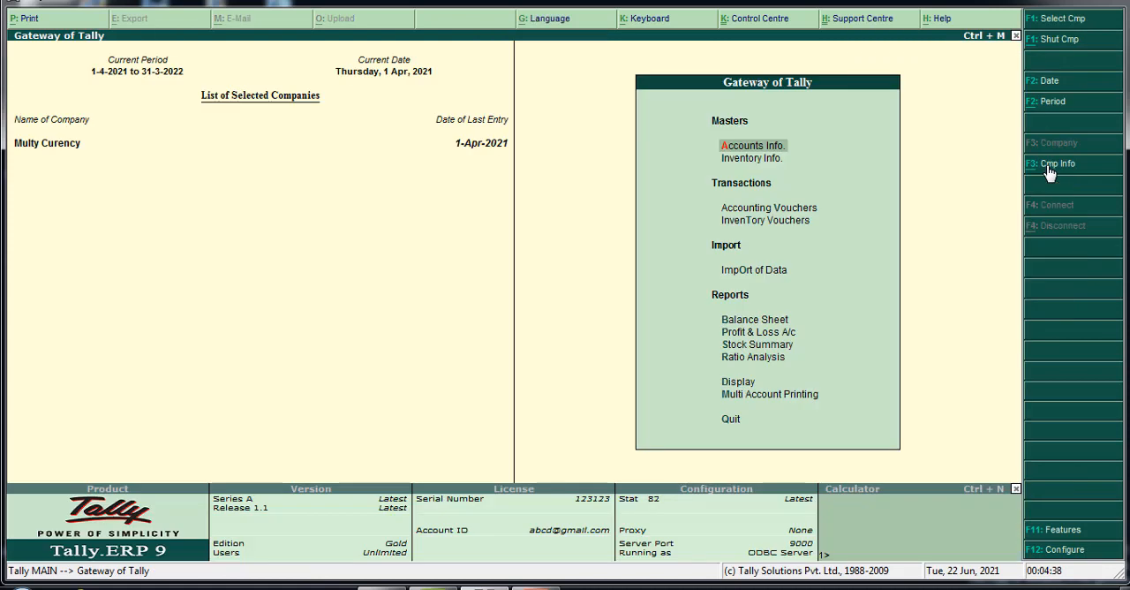